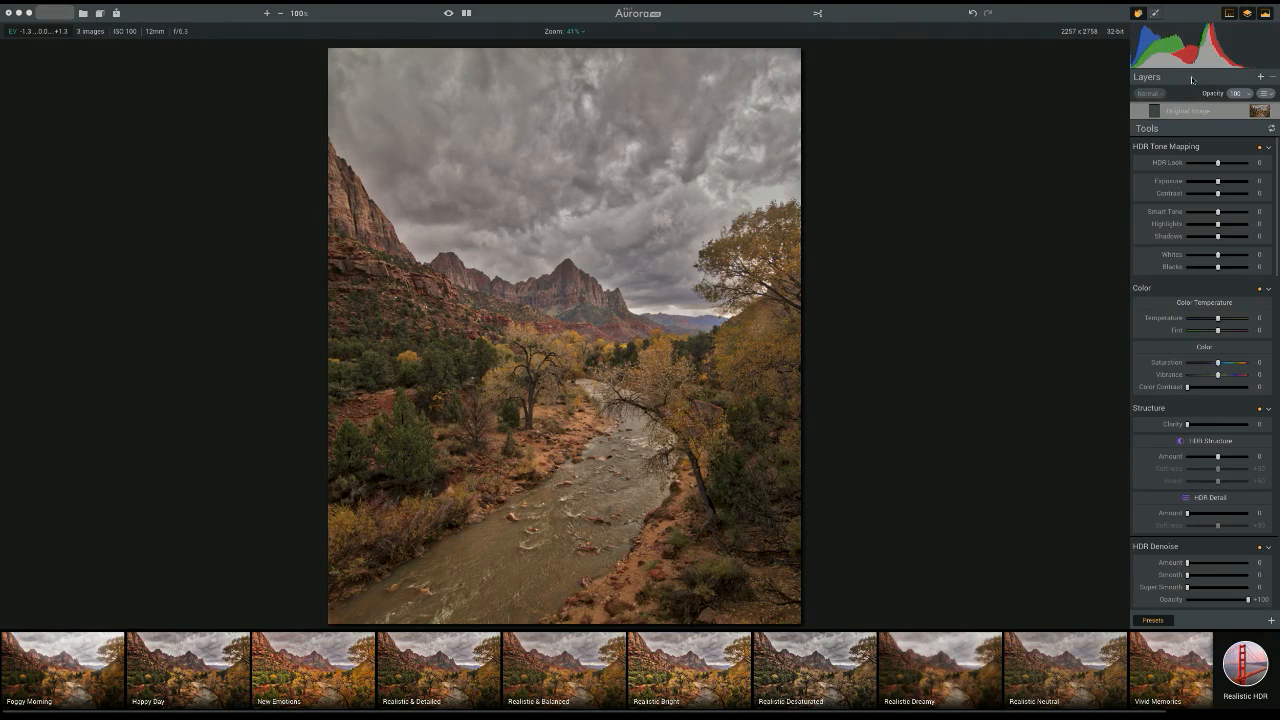
Step: Examine the options for adding layers and review the HDR adjustment tools from Tone Mapping through Vignette and Layer
left_click(1261, 78)
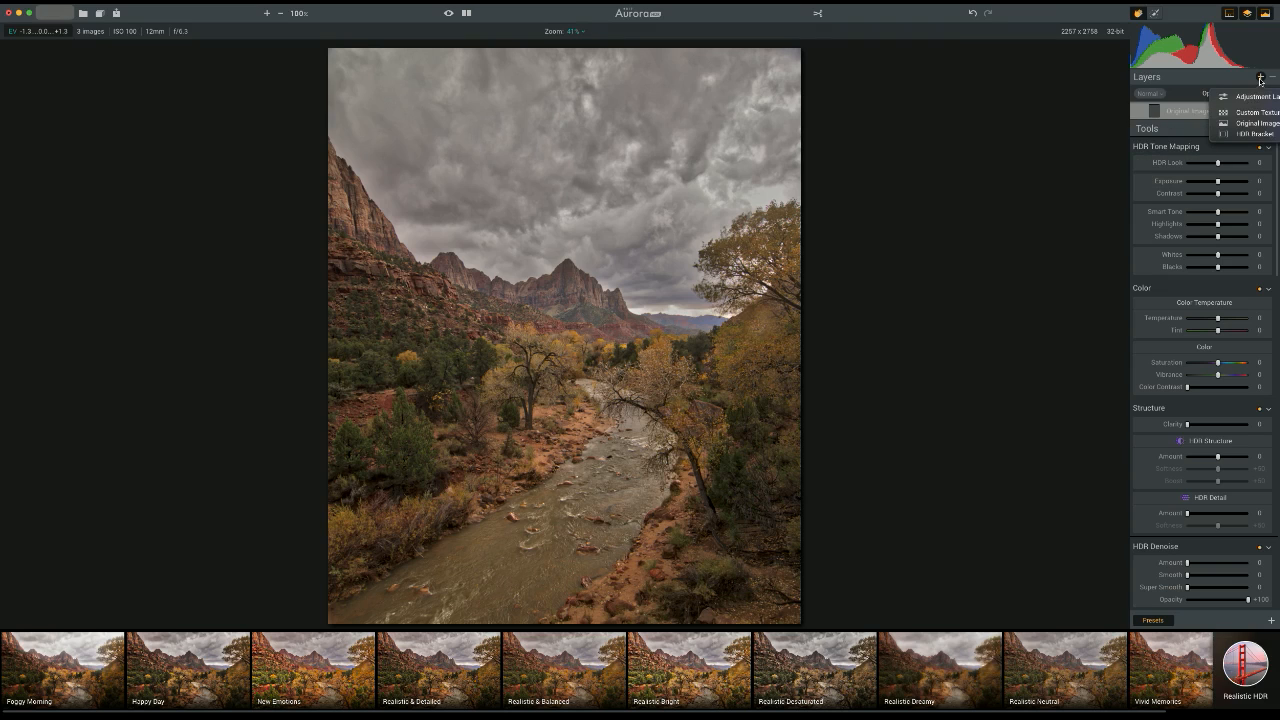
left_click(1260, 81)
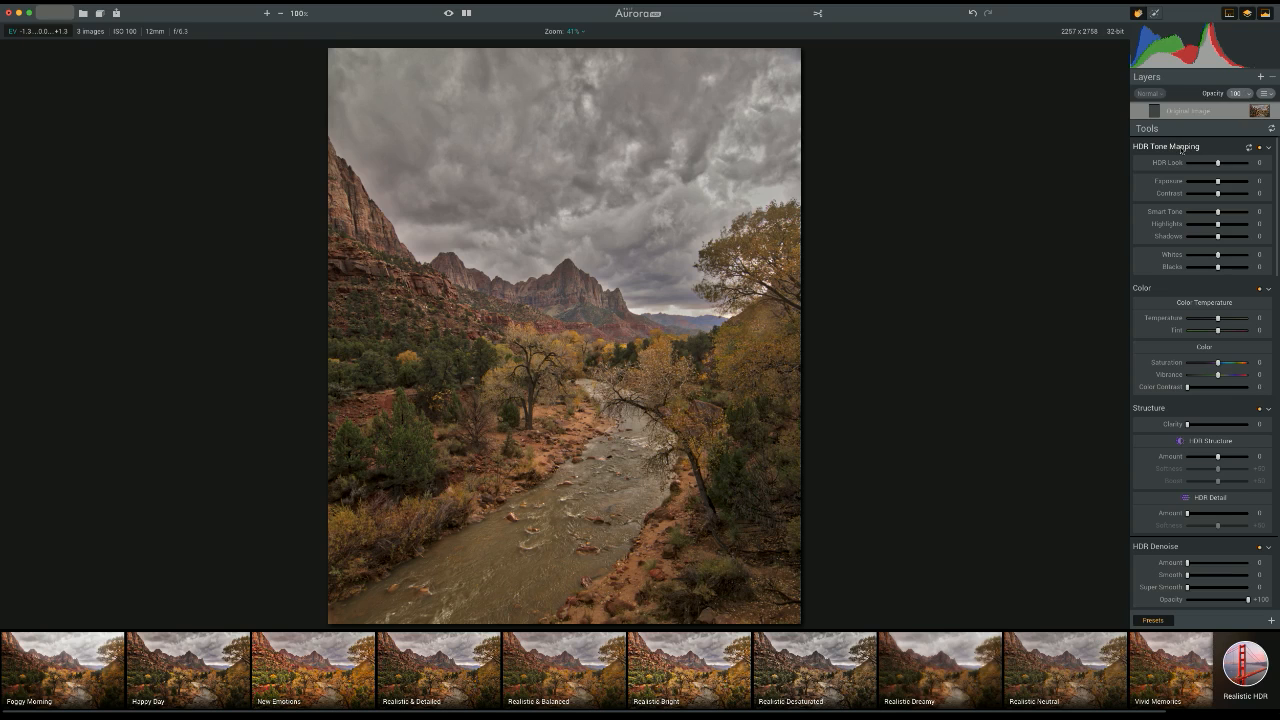
scroll(1181, 288, "down", 5)
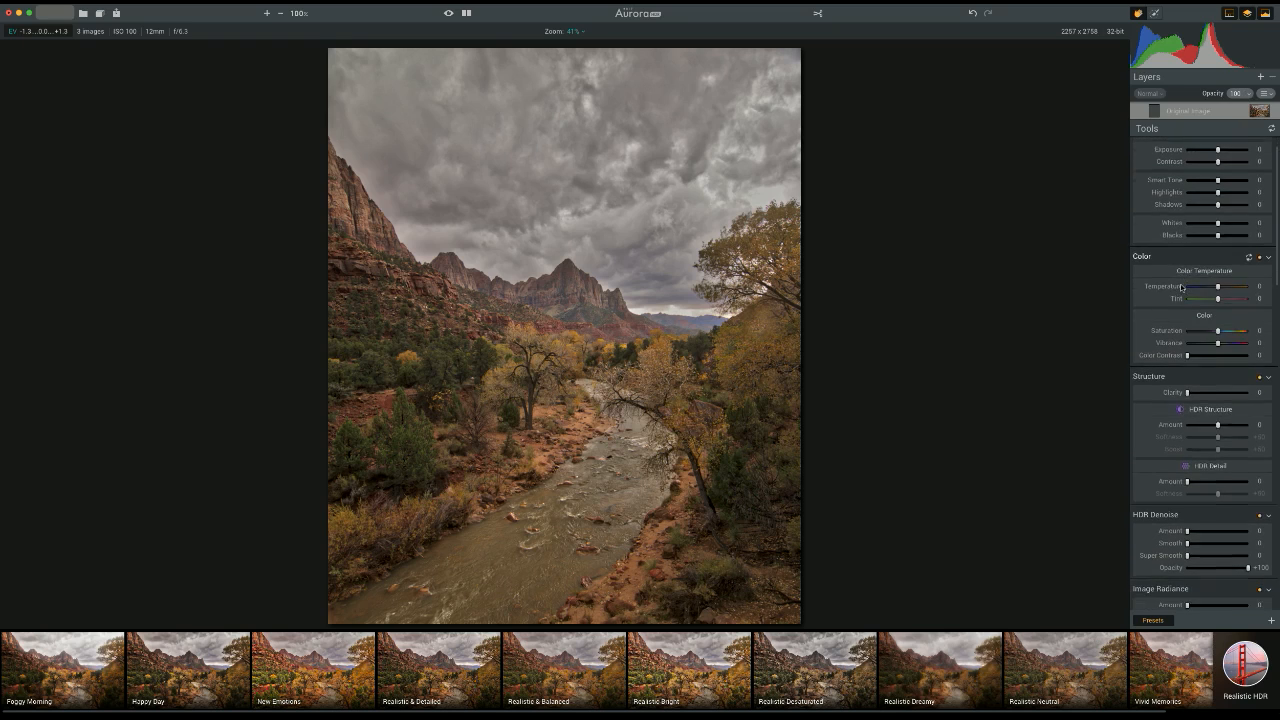
scroll(1181, 288, "down", 6)
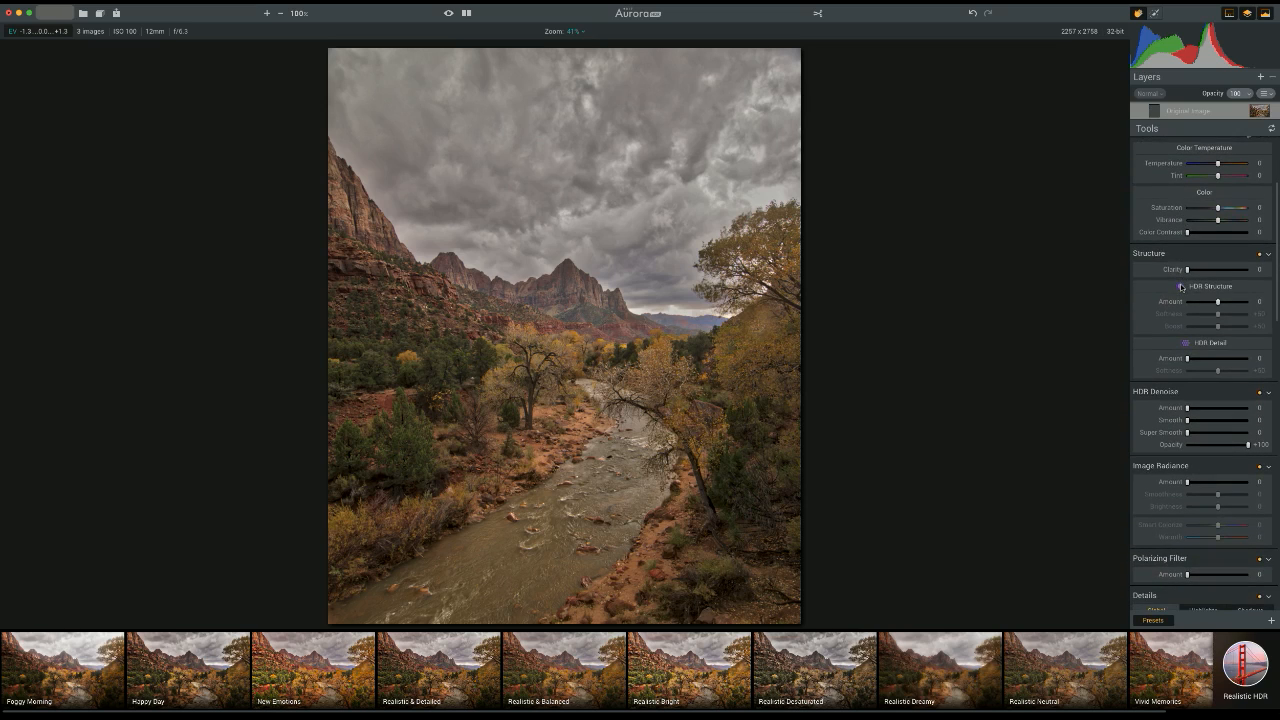
scroll(1181, 288, "down", 7)
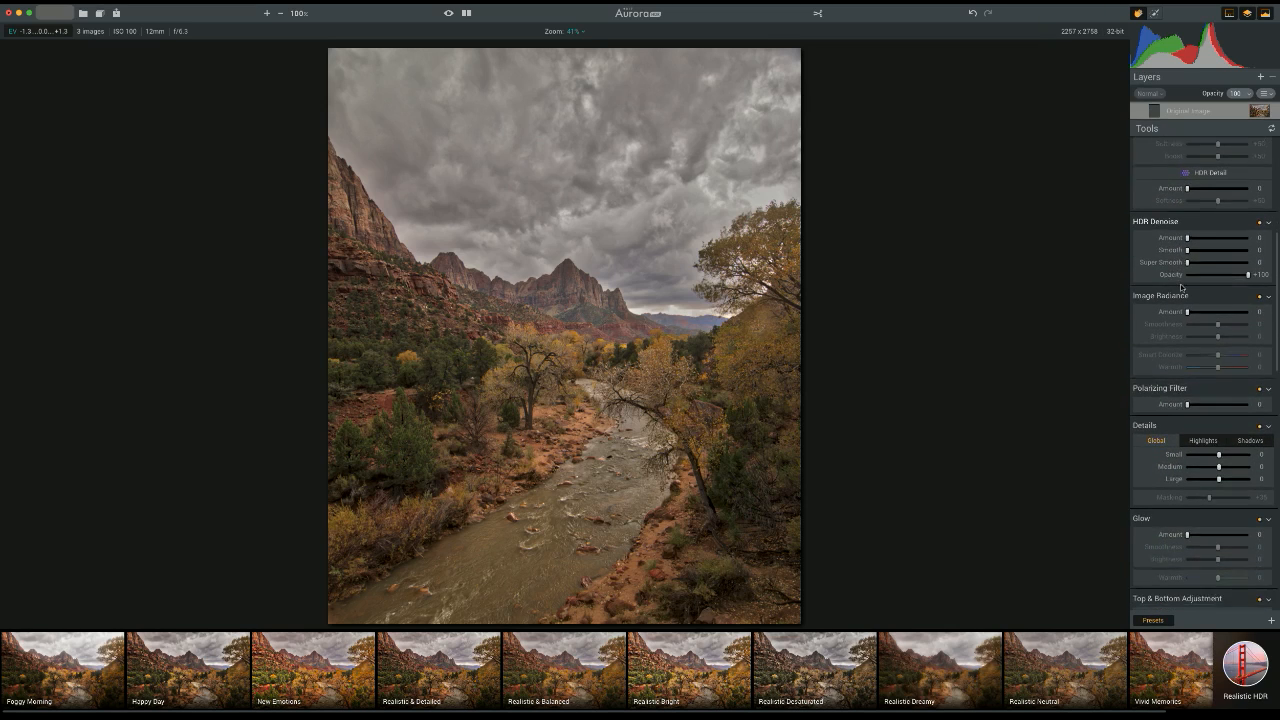
scroll(1181, 287, "down", 4)
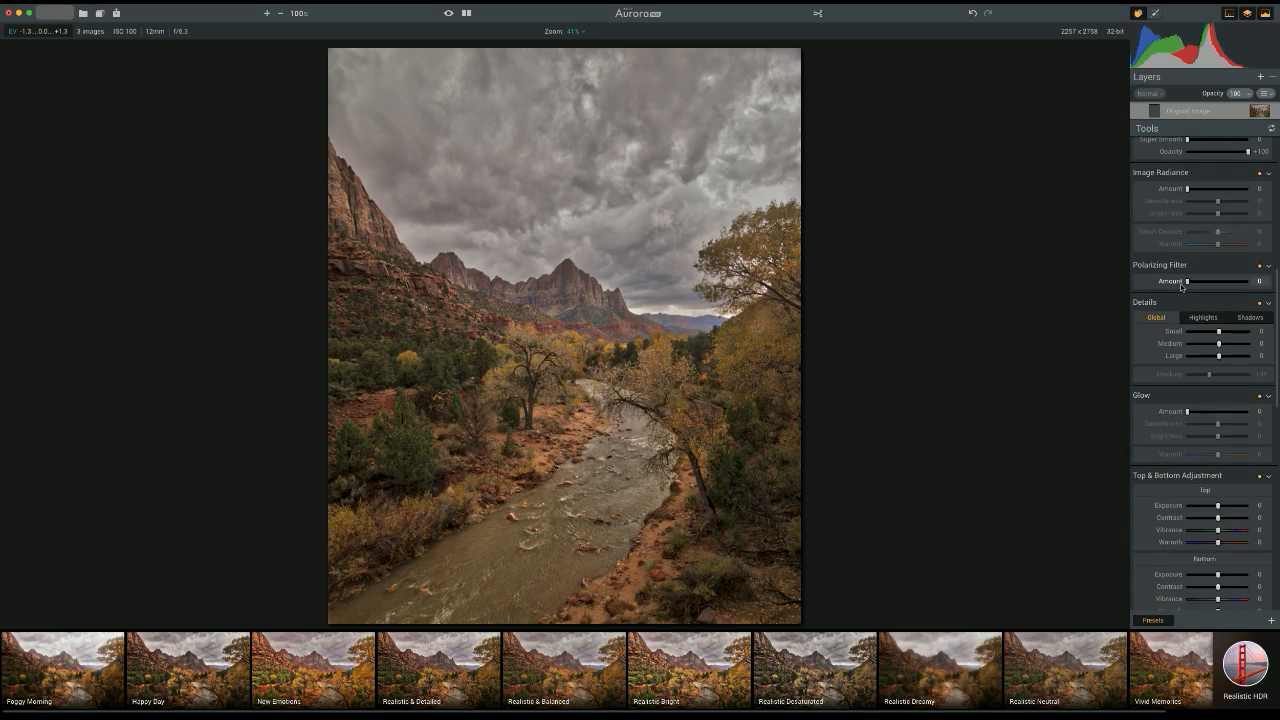
scroll(1181, 288, "down", 7)
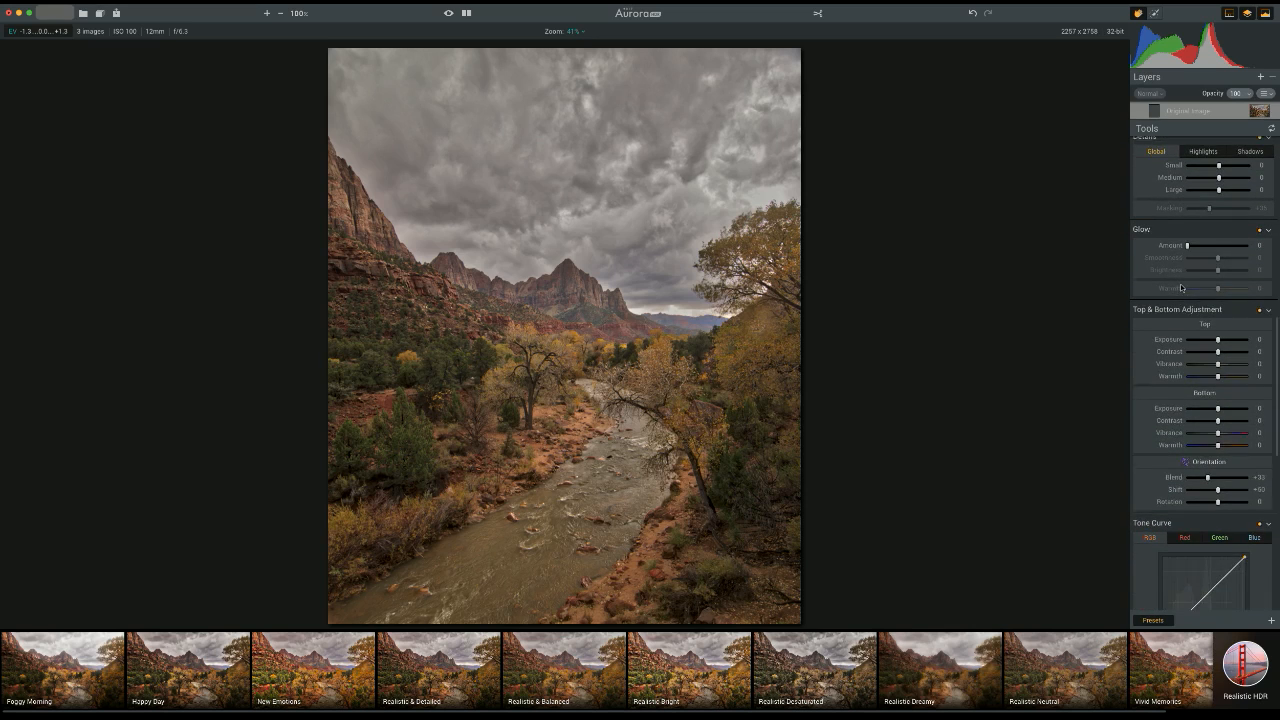
scroll(1181, 288, "down", 7)
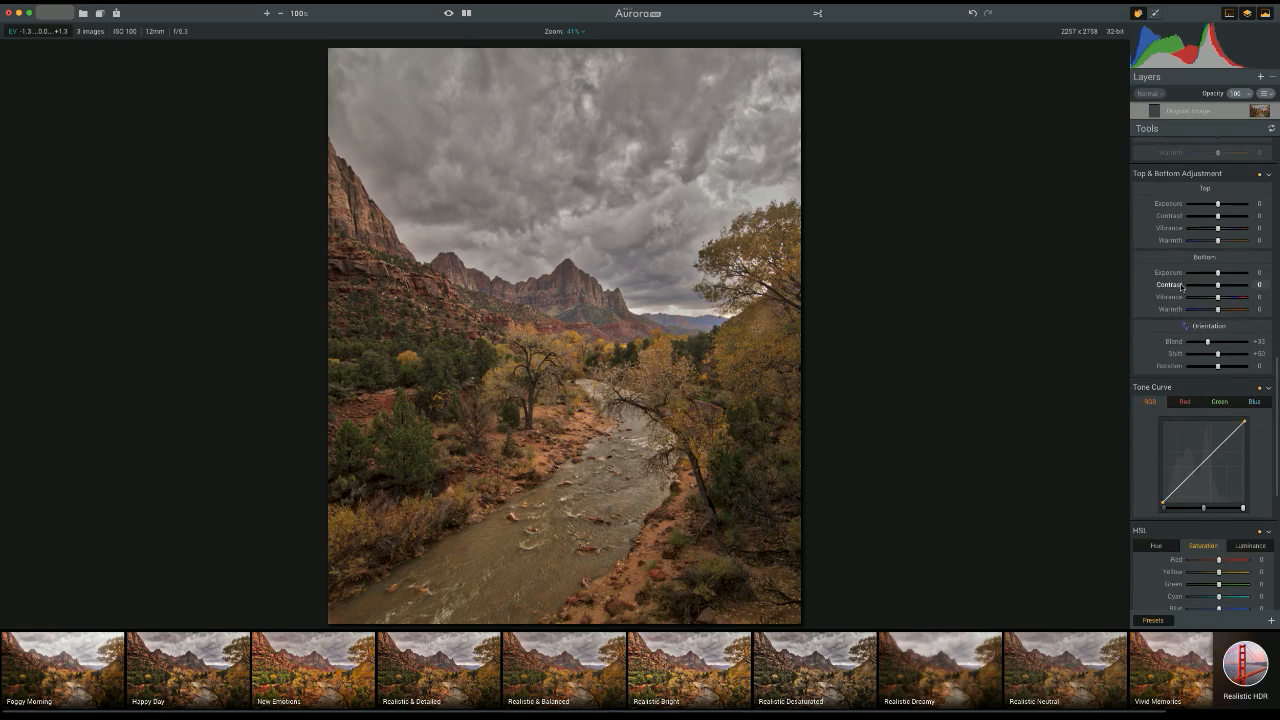
scroll(1181, 287, "down", 5)
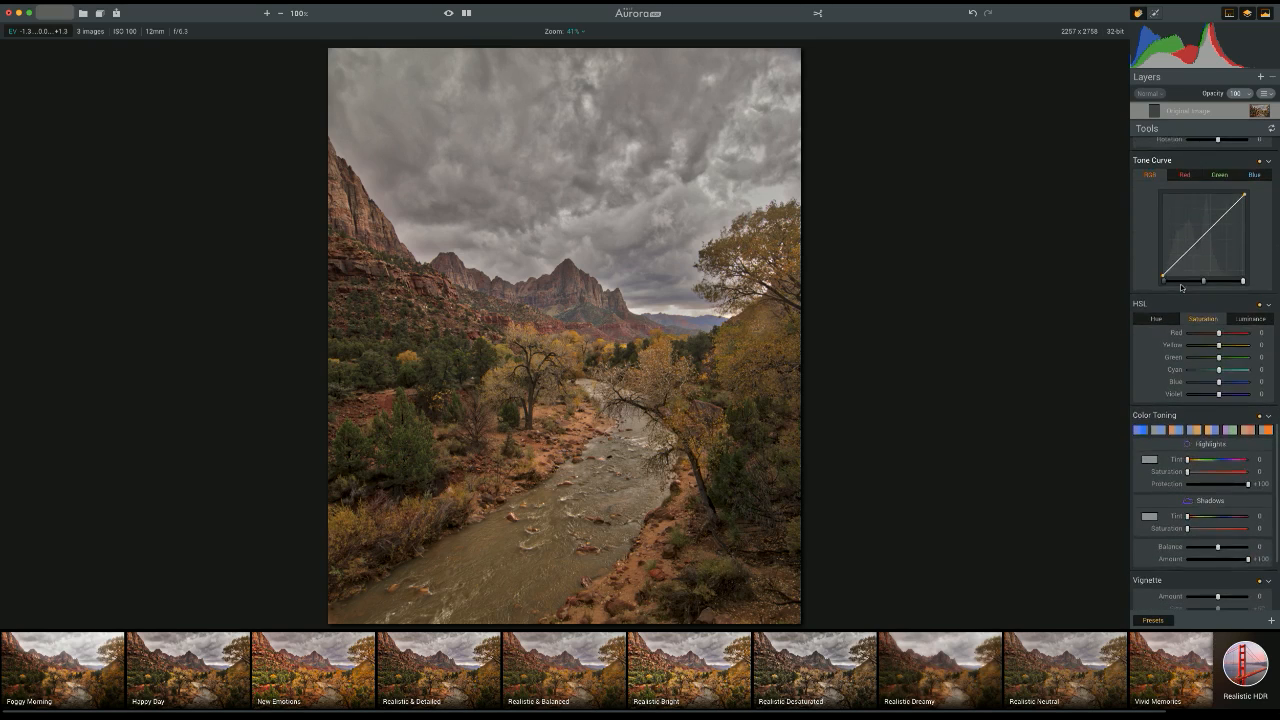
scroll(1181, 290, "down", 3)
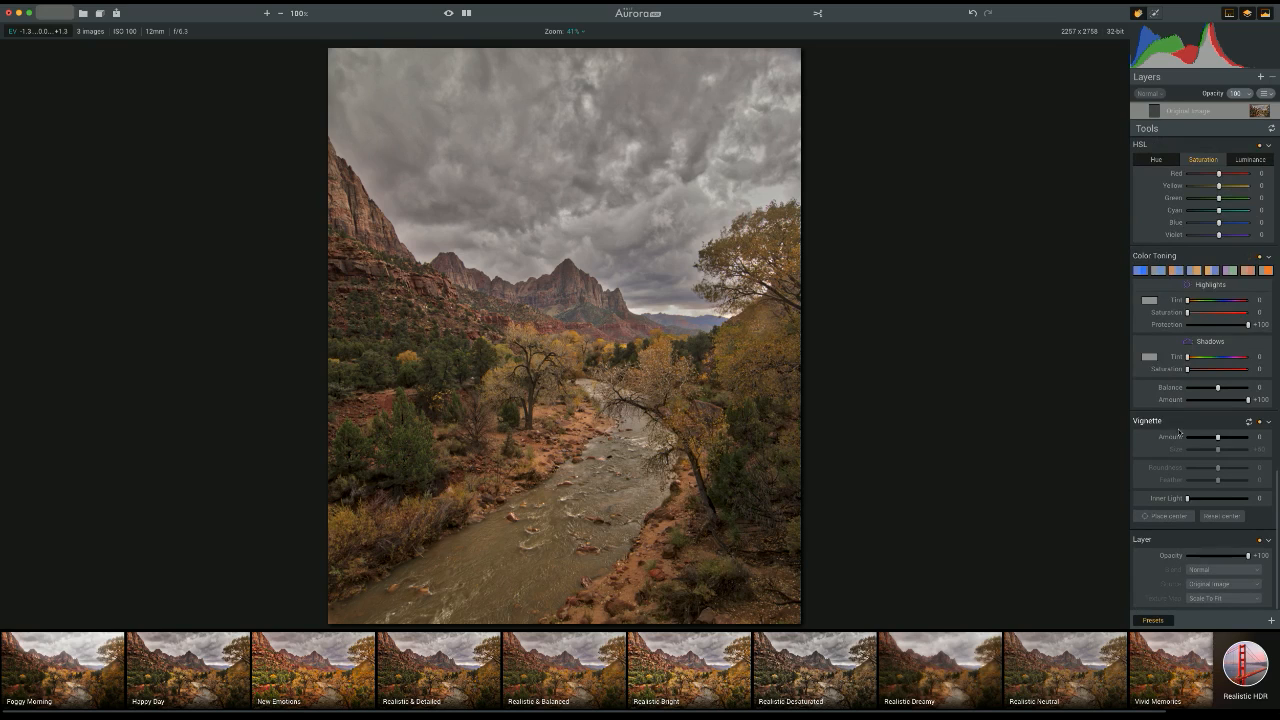
Step: Look over the preset categories and compare the merged HDR image with the original in the split before/after view
left_click(1240, 662)
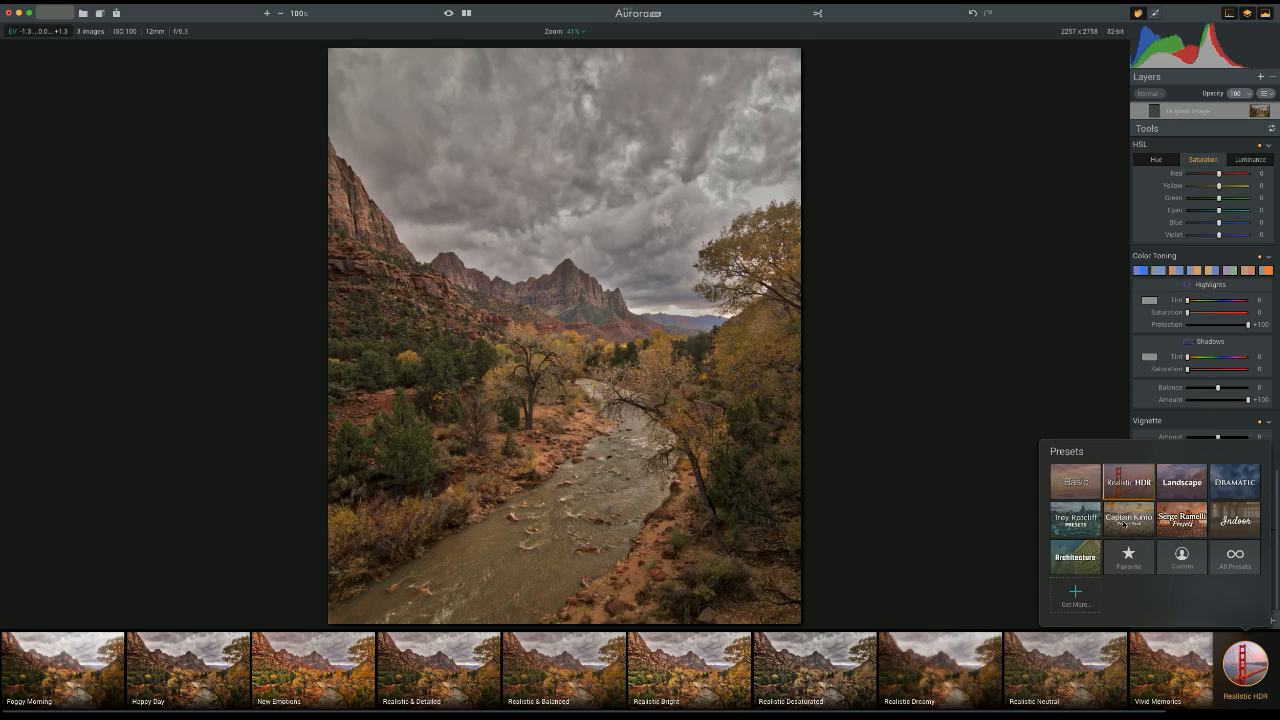
left_click(1250, 665)
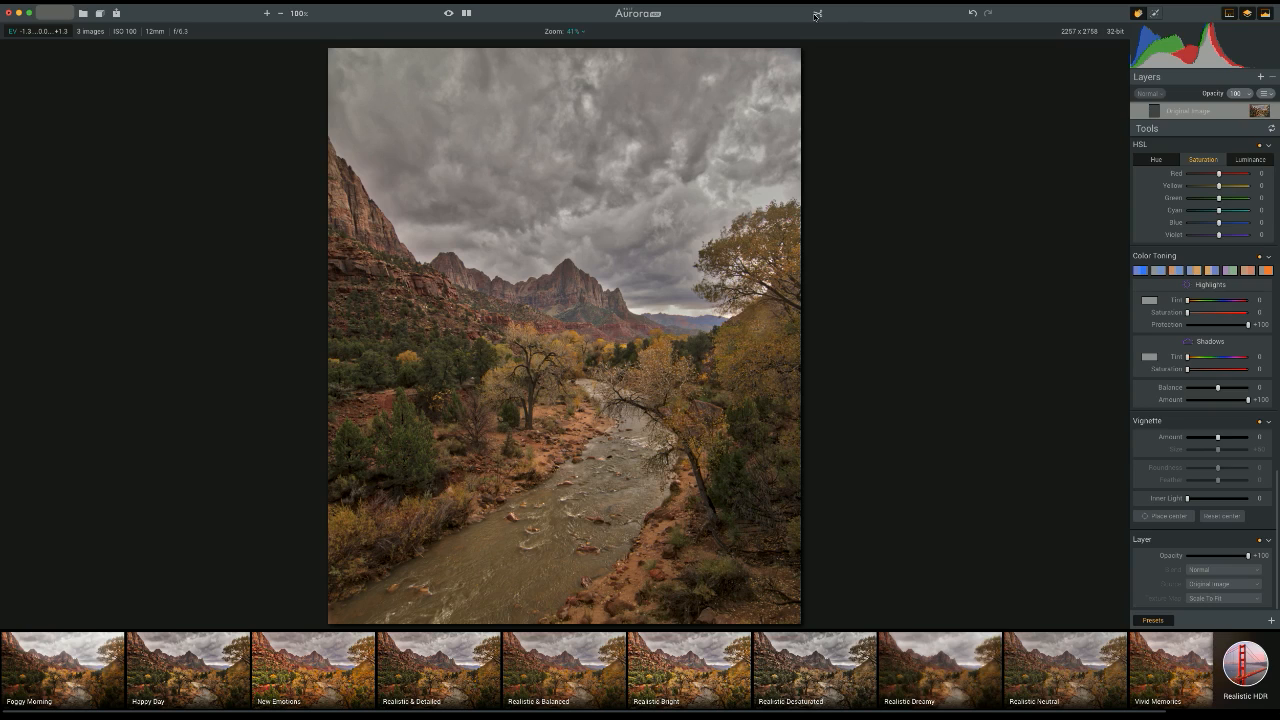
left_click(466, 13)
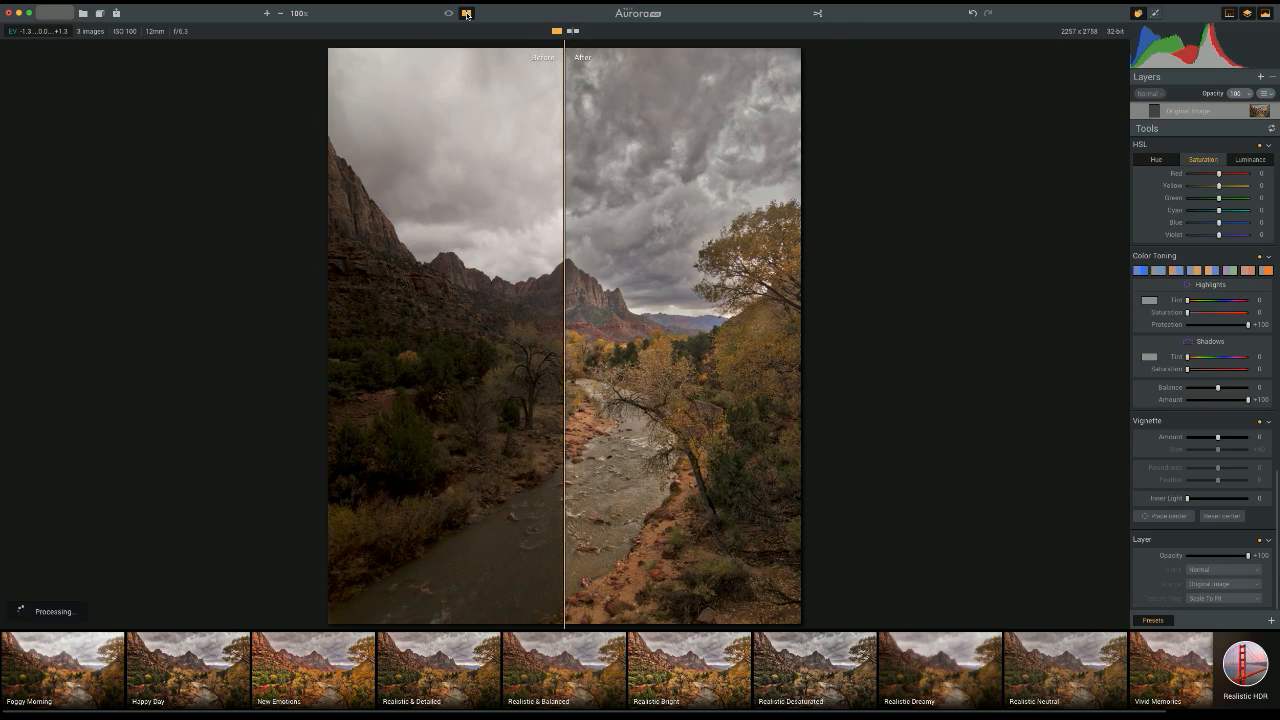
left_click(466, 13)
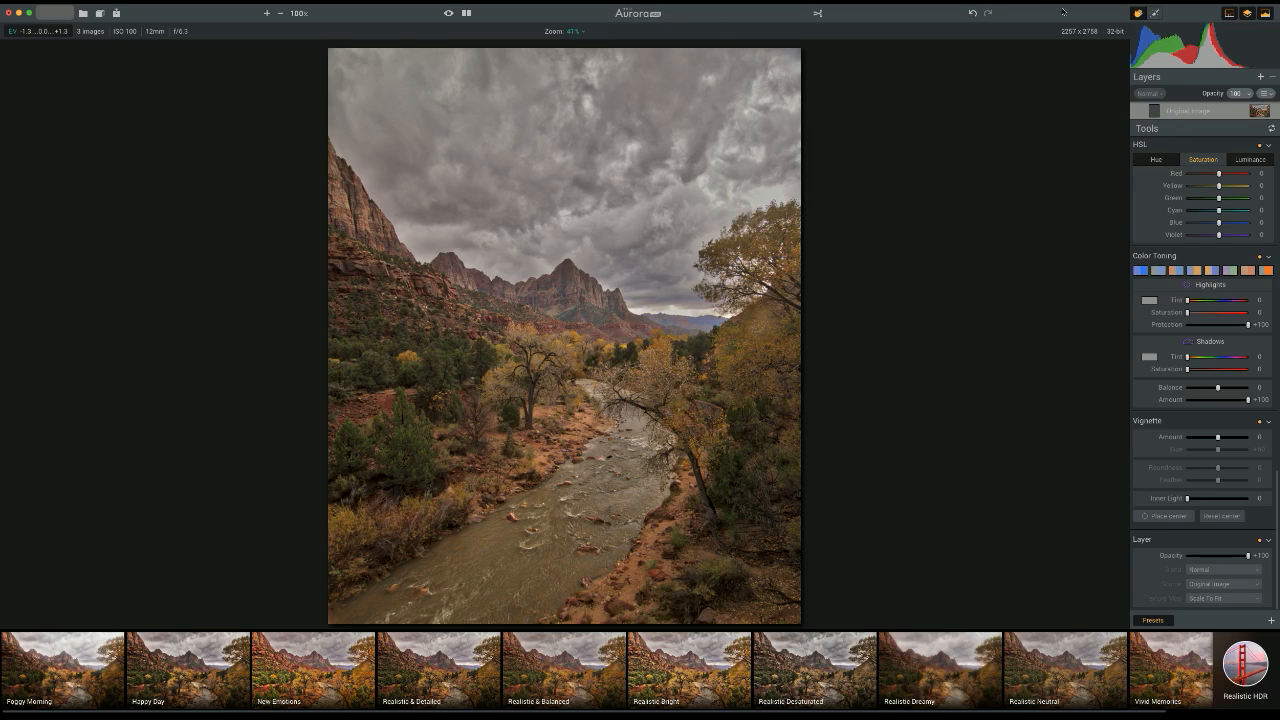
Step: Enter masking mode and preview the luminosity mask's dark zones 0 through 3 on the image
left_click(1155, 13)
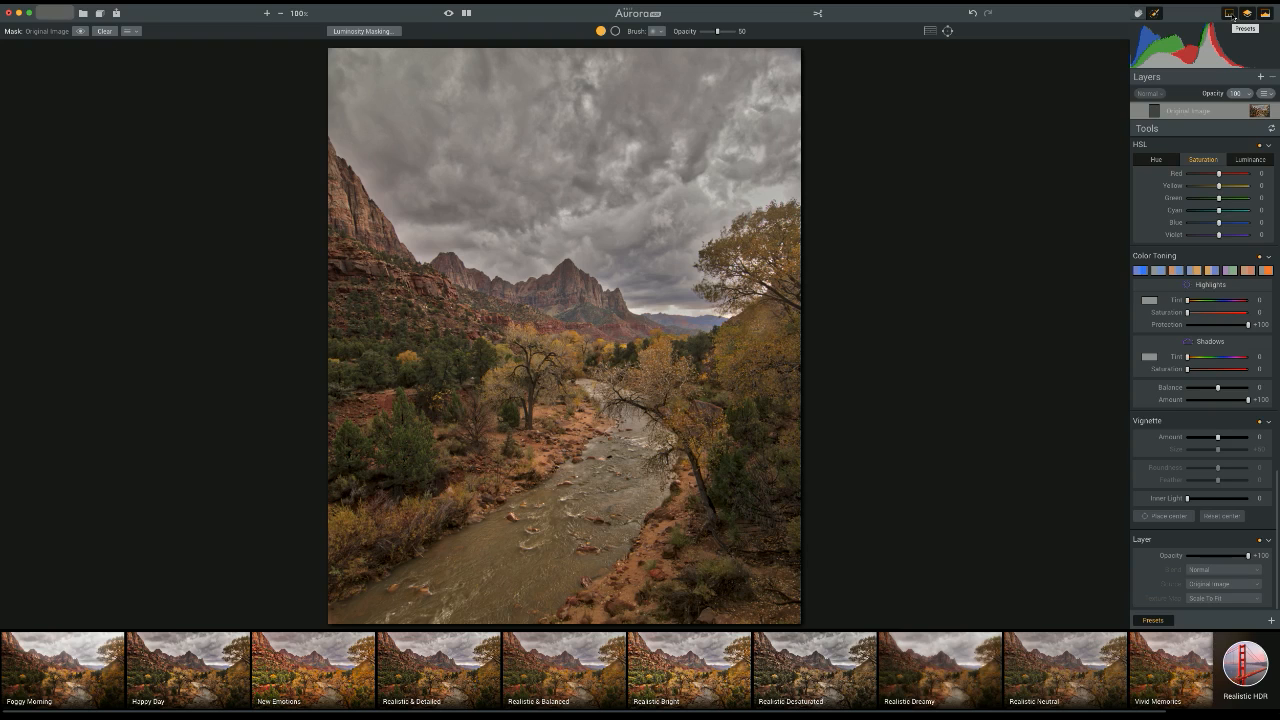
mouse_move(1233, 63)
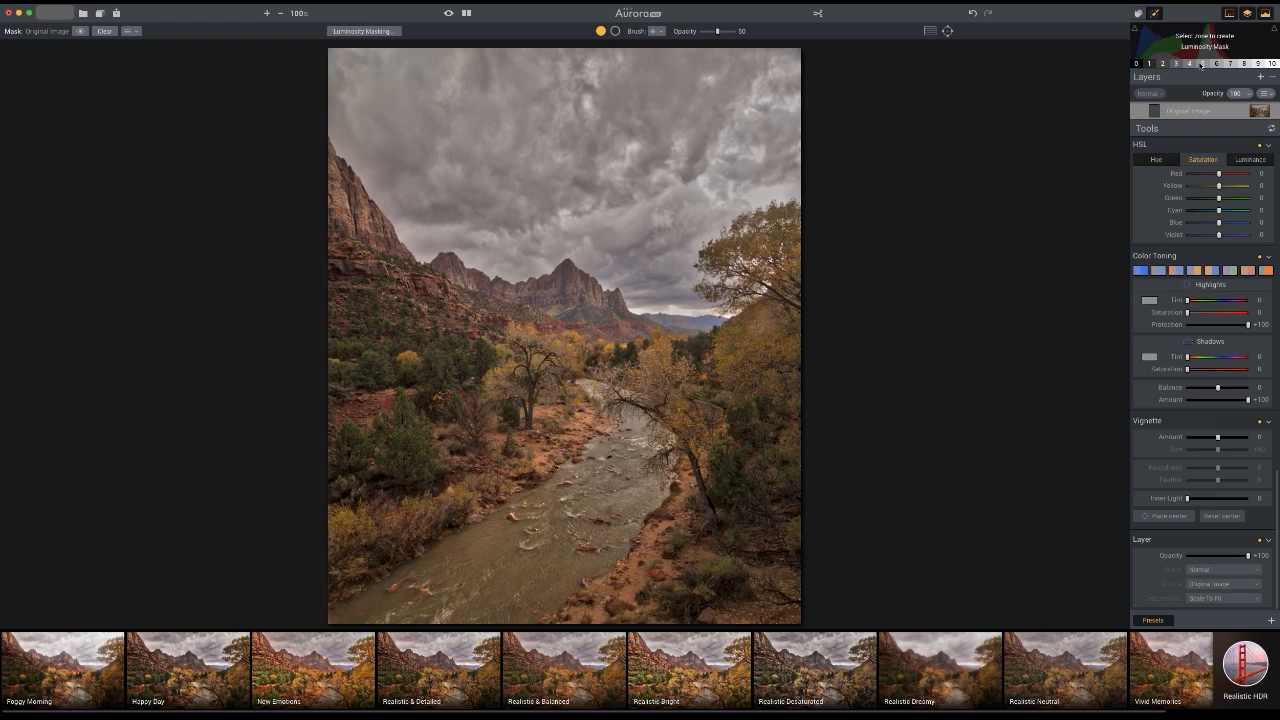
left_click(1136, 65)
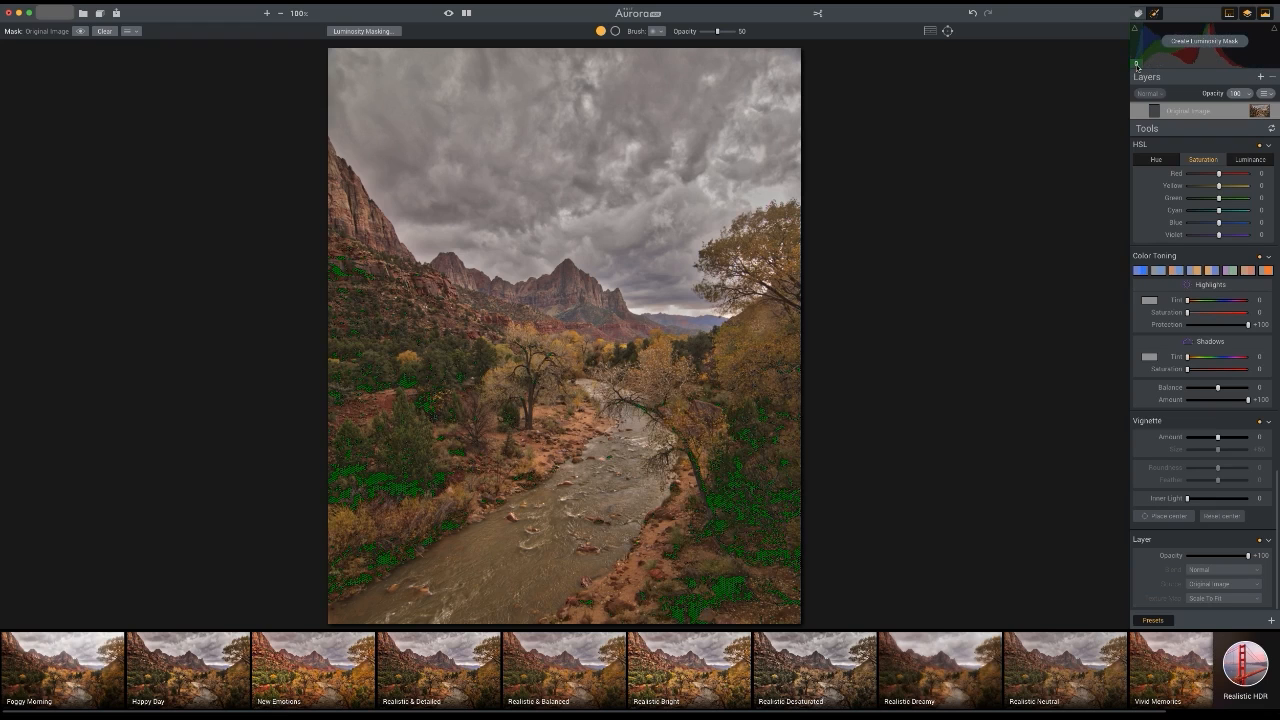
left_click(1149, 65)
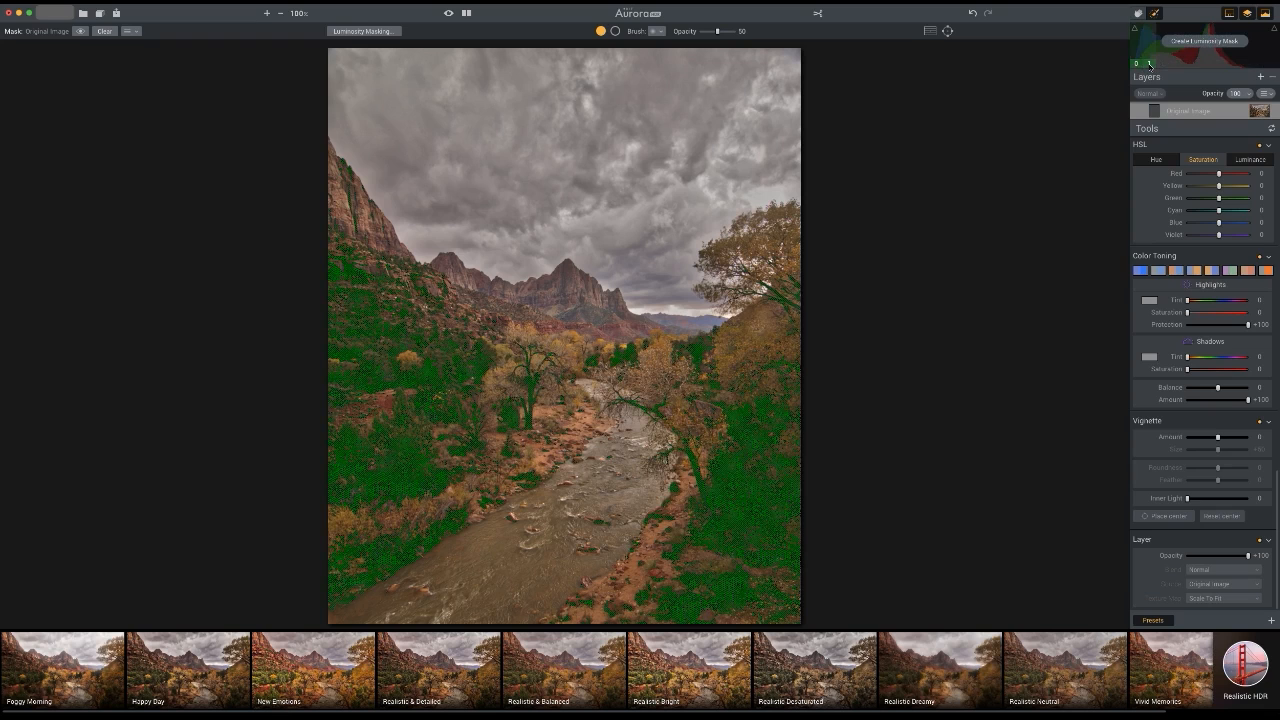
left_click(1164, 64)
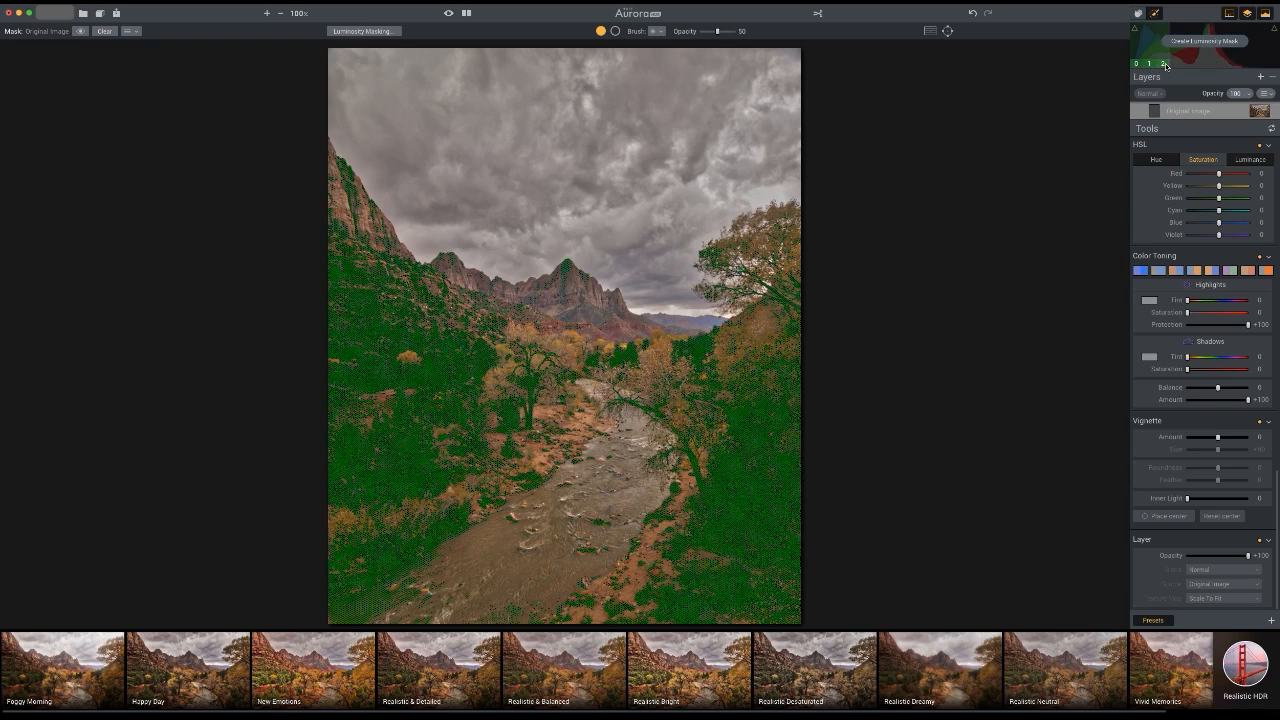
left_click(1175, 65)
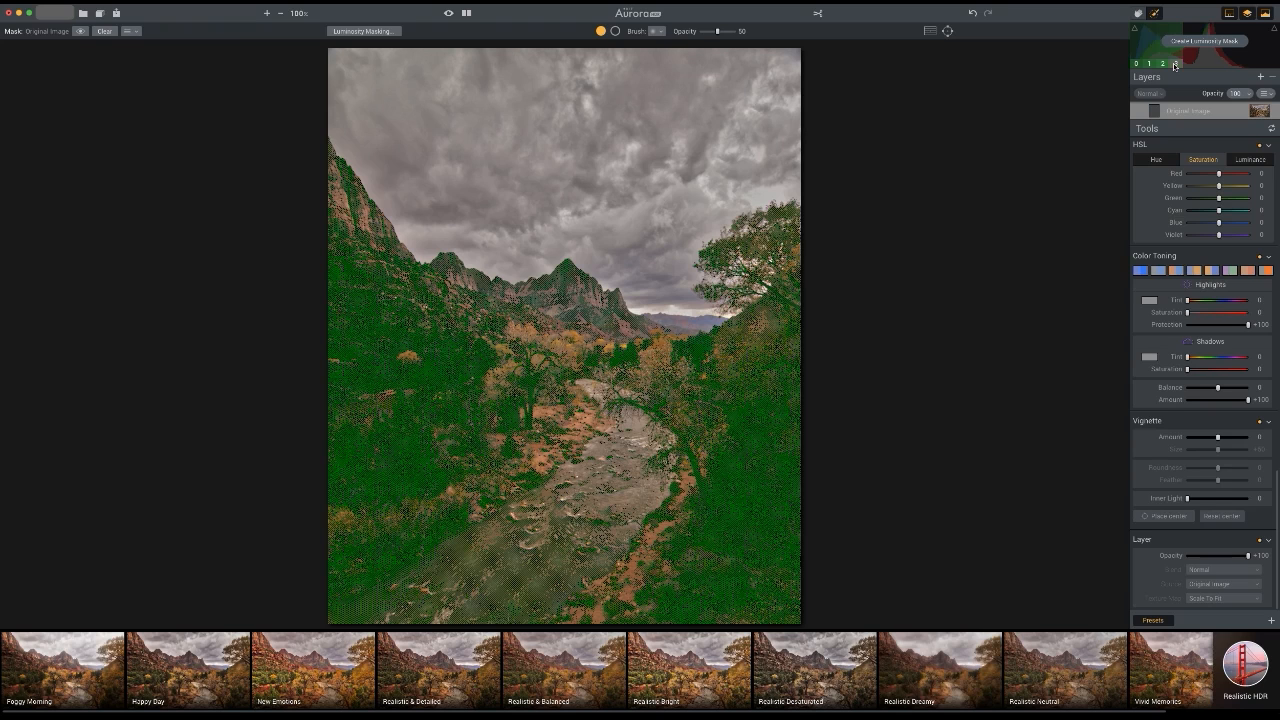
left_click(1175, 65)
left_click(1163, 64)
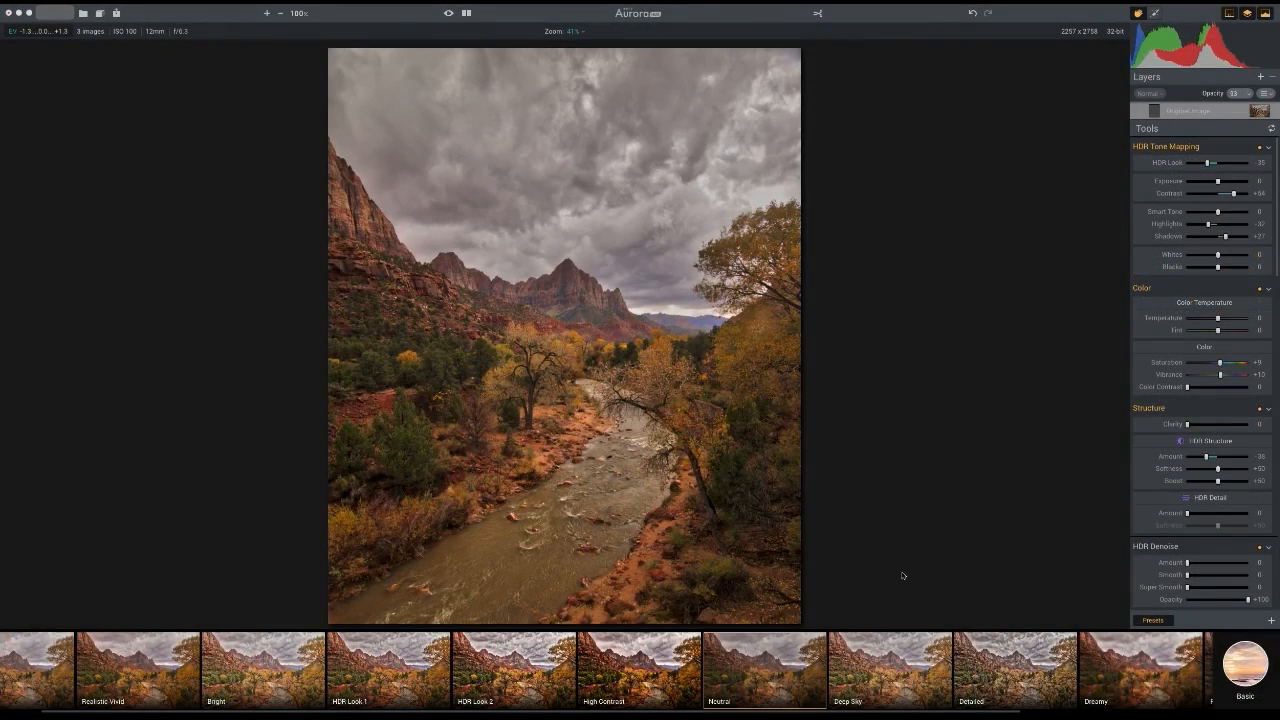
Step: Try the Neutral preset at an amount of 40 and raise it back to nearly full strength
mouse_move(770, 670)
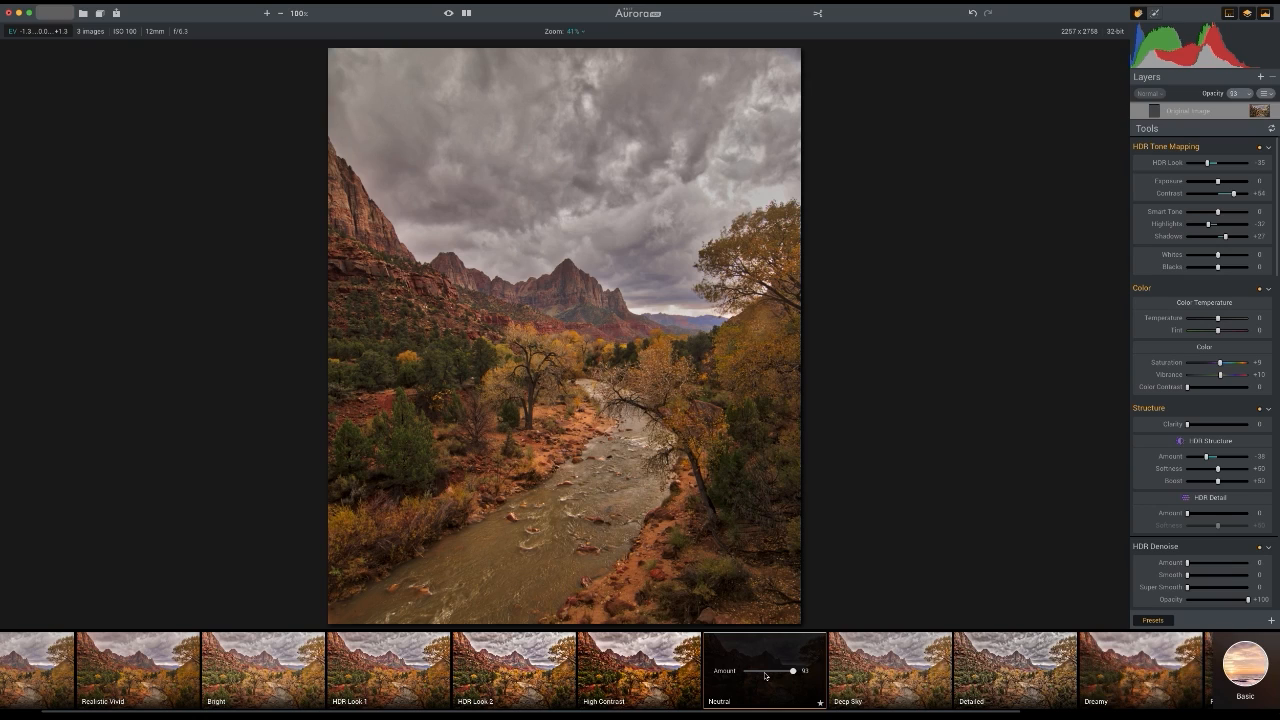
left_click(765, 676)
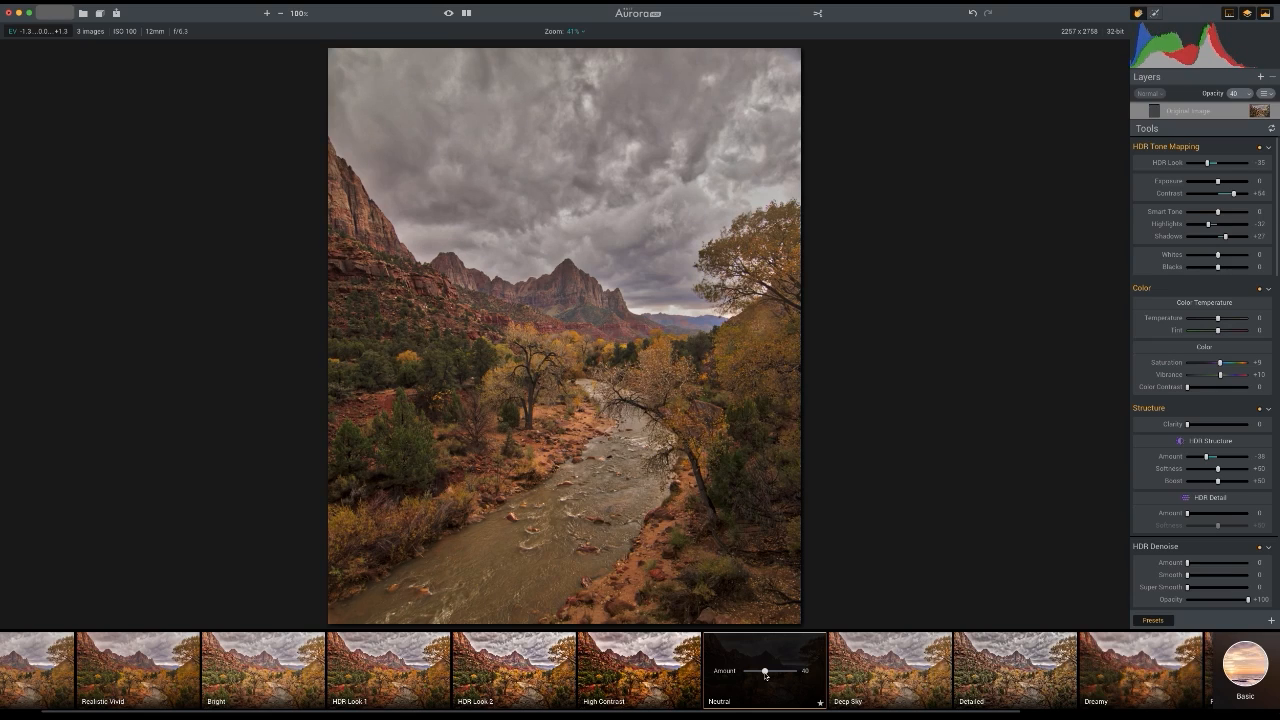
left_click_drag(765, 676, 780, 678)
left_click(795, 676)
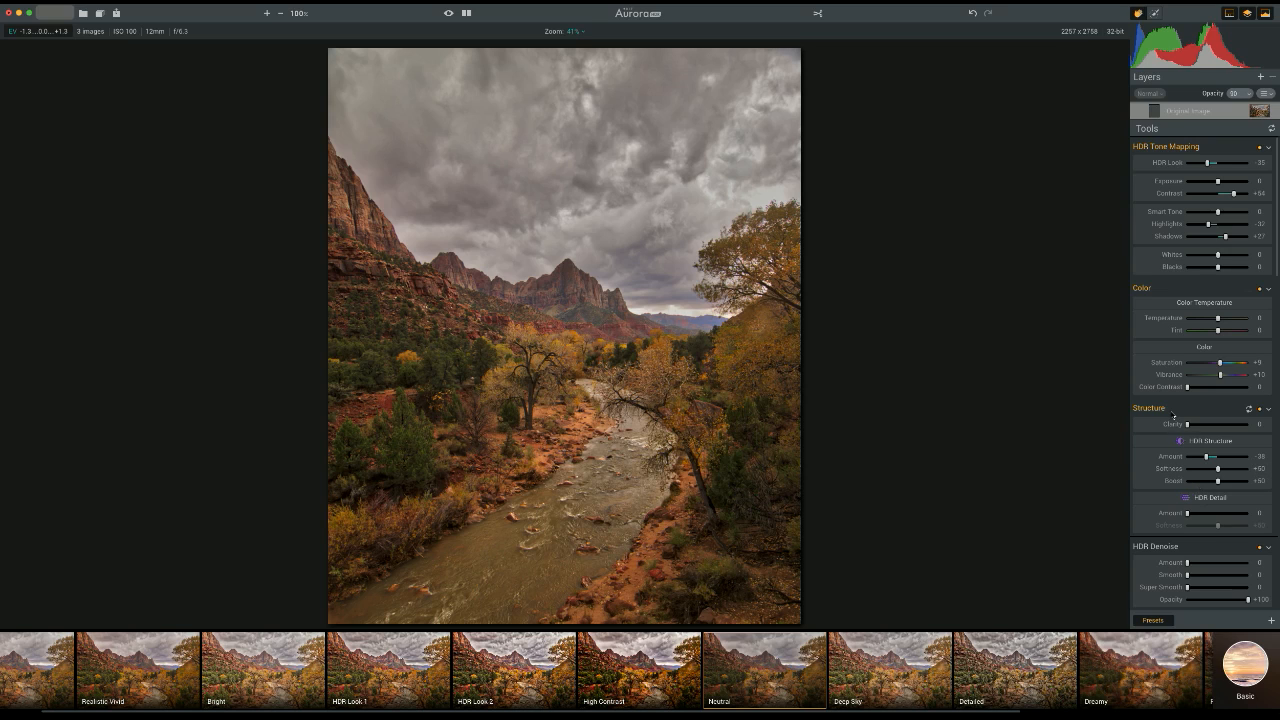
Step: Try an HDR Denoise amount of +41 and reset the HDR Denoise settings
scroll(1173, 415, "down", 4)
scroll(1173, 428, "down", 3)
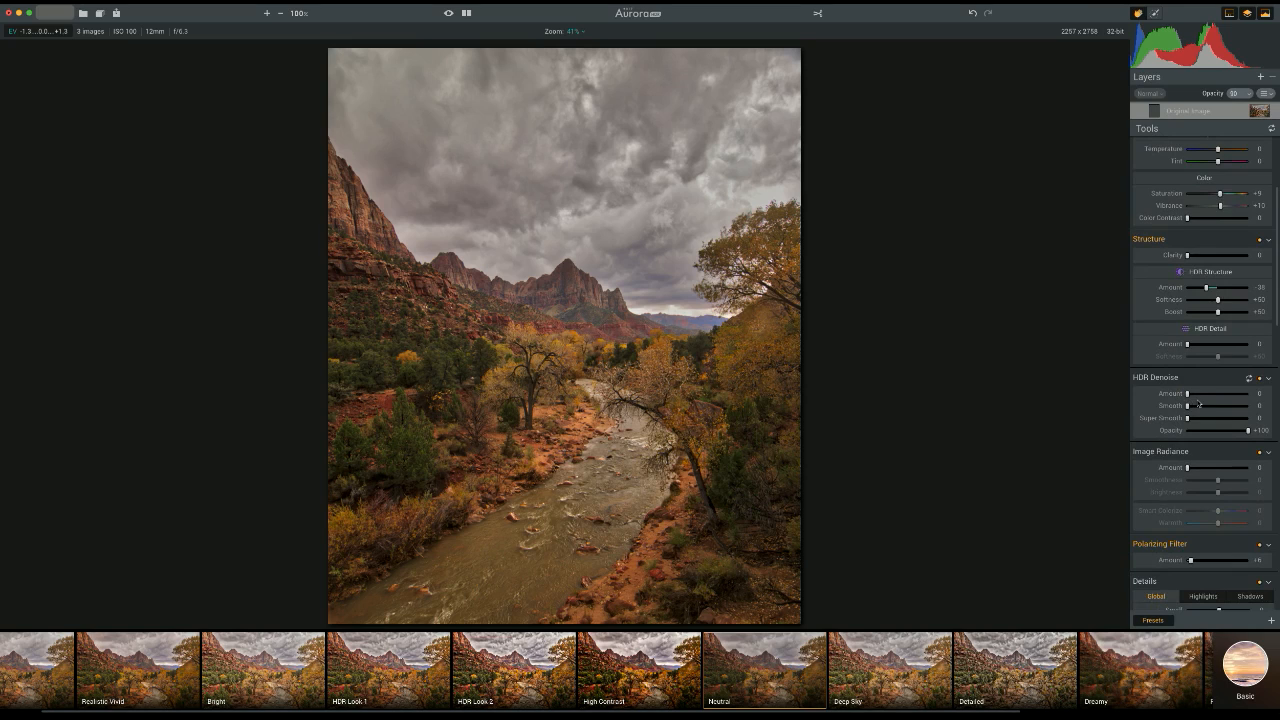
left_click_drag(1199, 394, 1212, 395)
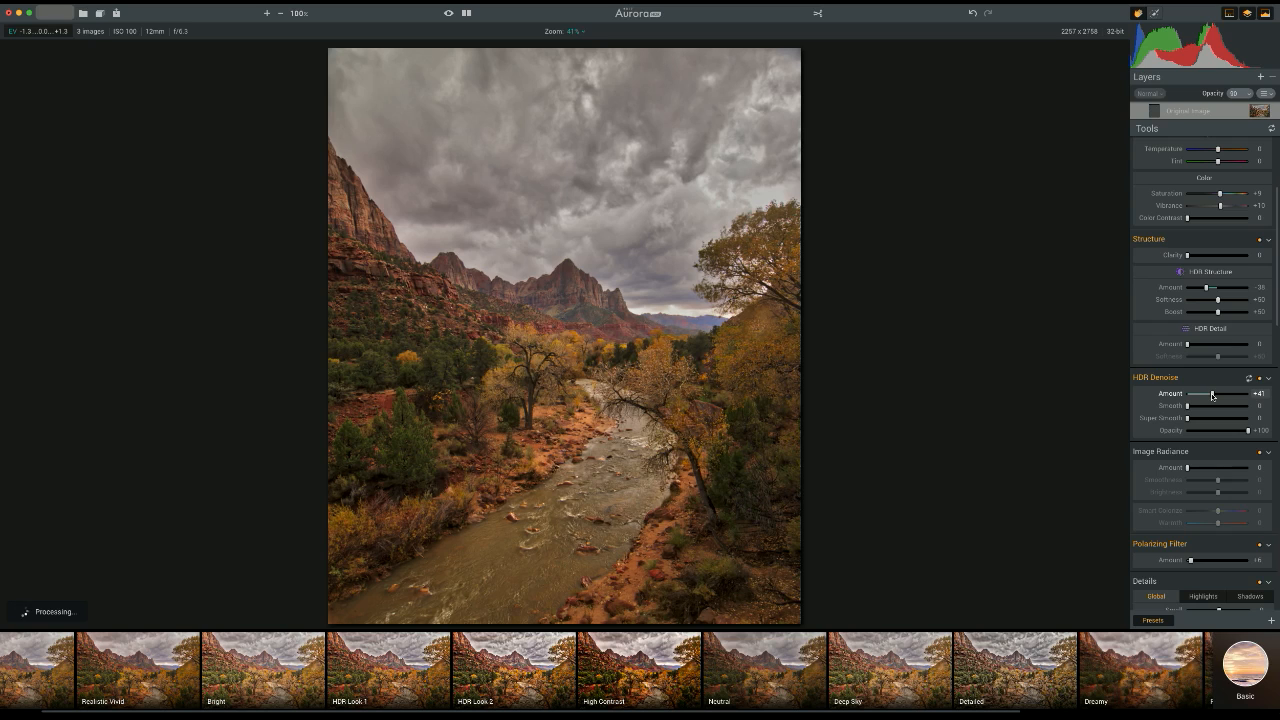
left_click(1249, 379)
Step: In Top & Bottom Adjustment, lower the shift slightly, set the top exposure to -27 and contrast to +14, and raise the bottom exposure
scroll(1221, 387, "down", 10)
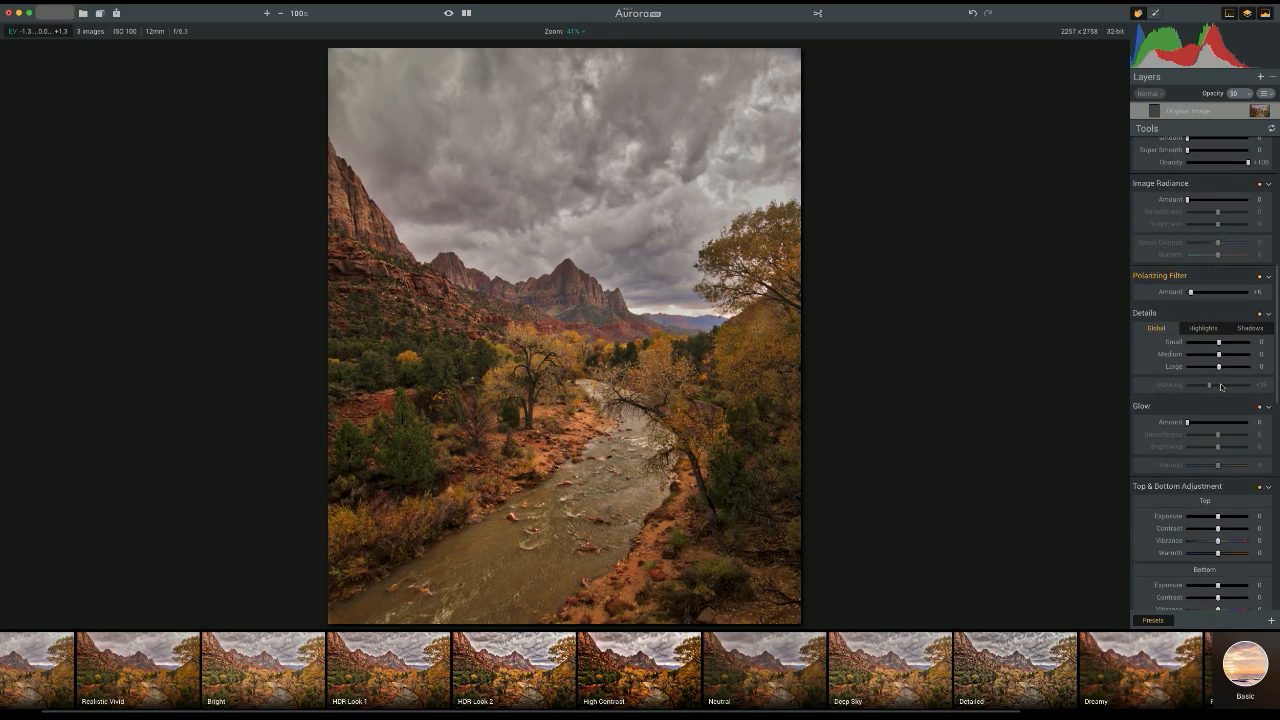
scroll(1220, 383, "down", 7)
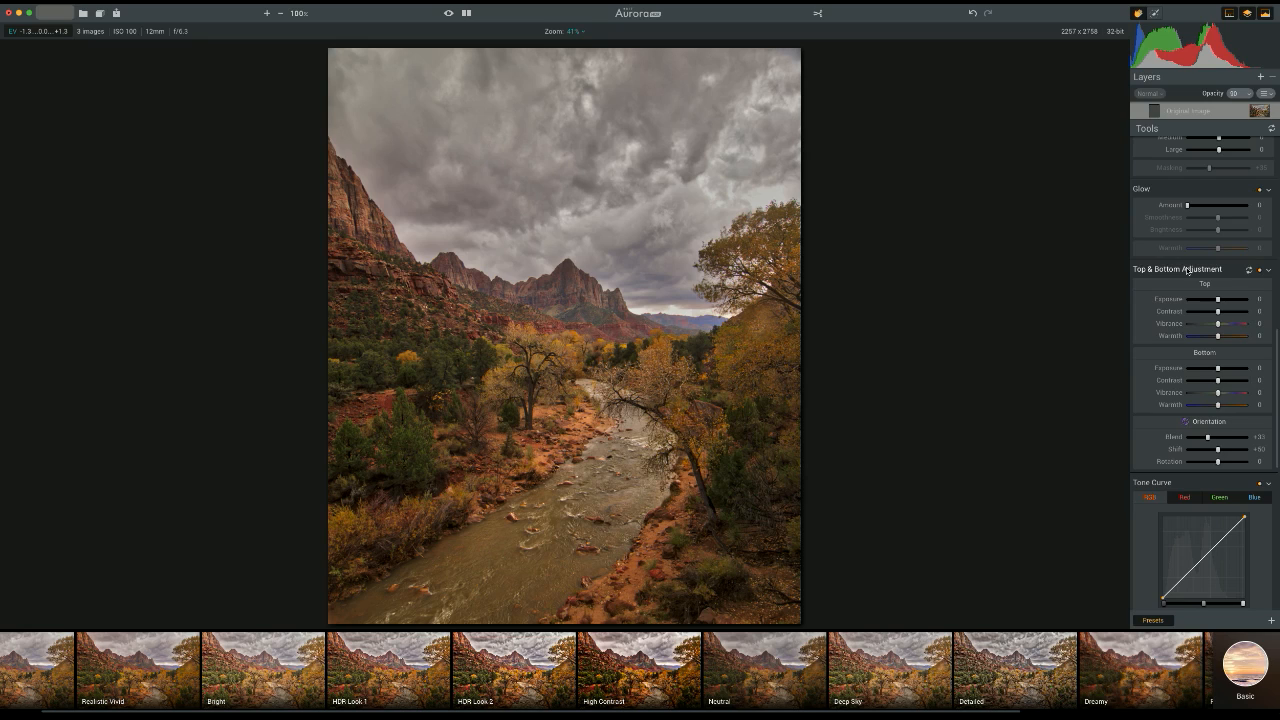
left_click_drag(1219, 449, 1217, 452)
left_click_drag(1217, 300, 1210, 302)
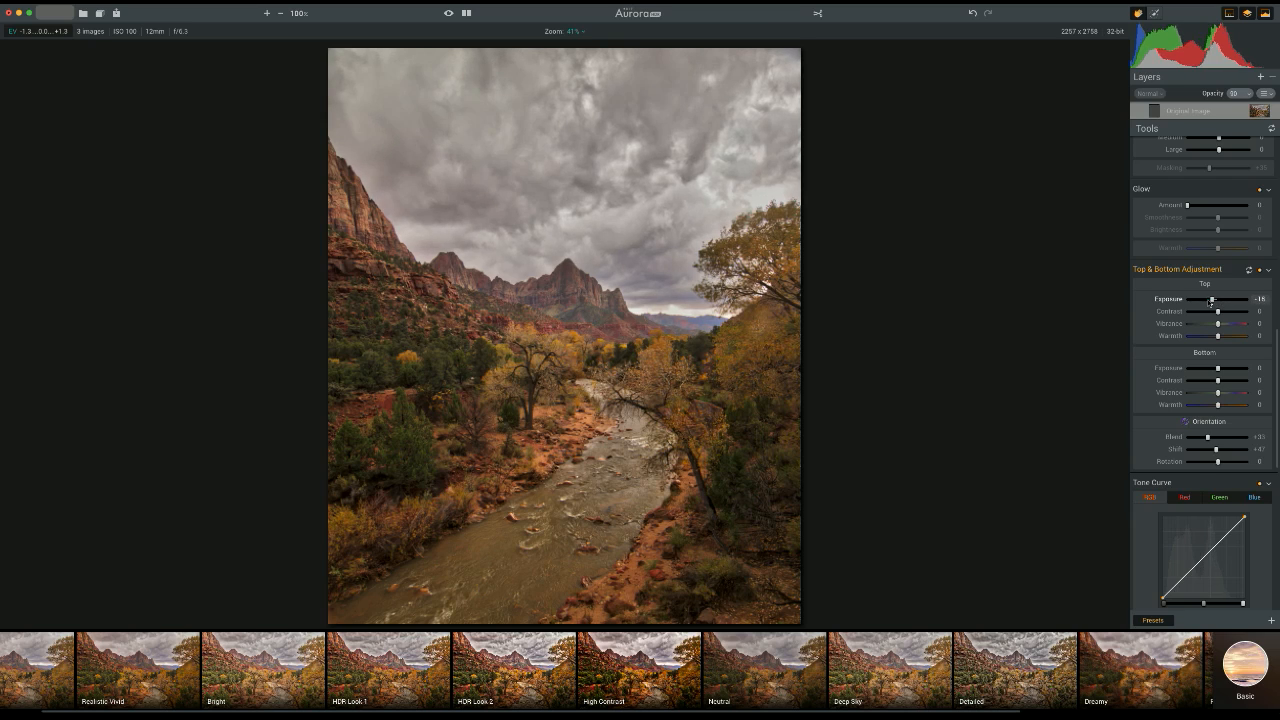
left_click_drag(1218, 312, 1223, 313)
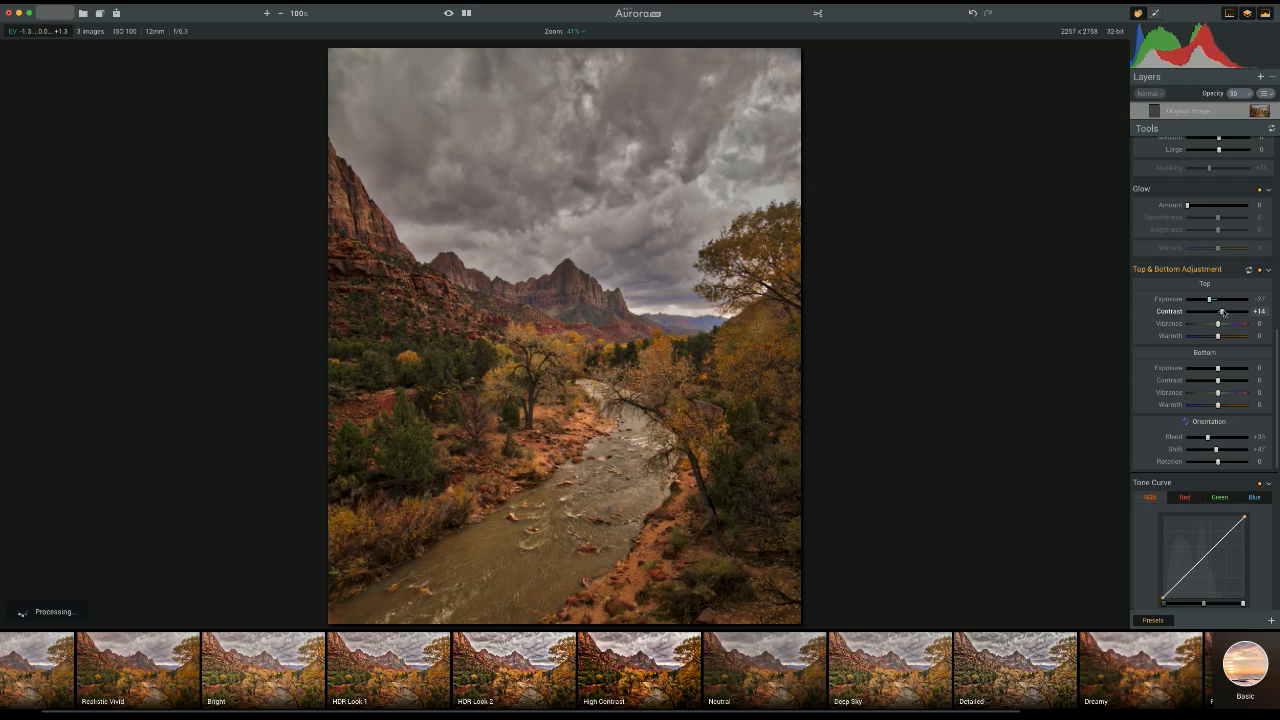
left_click_drag(1218, 369, 1225, 371)
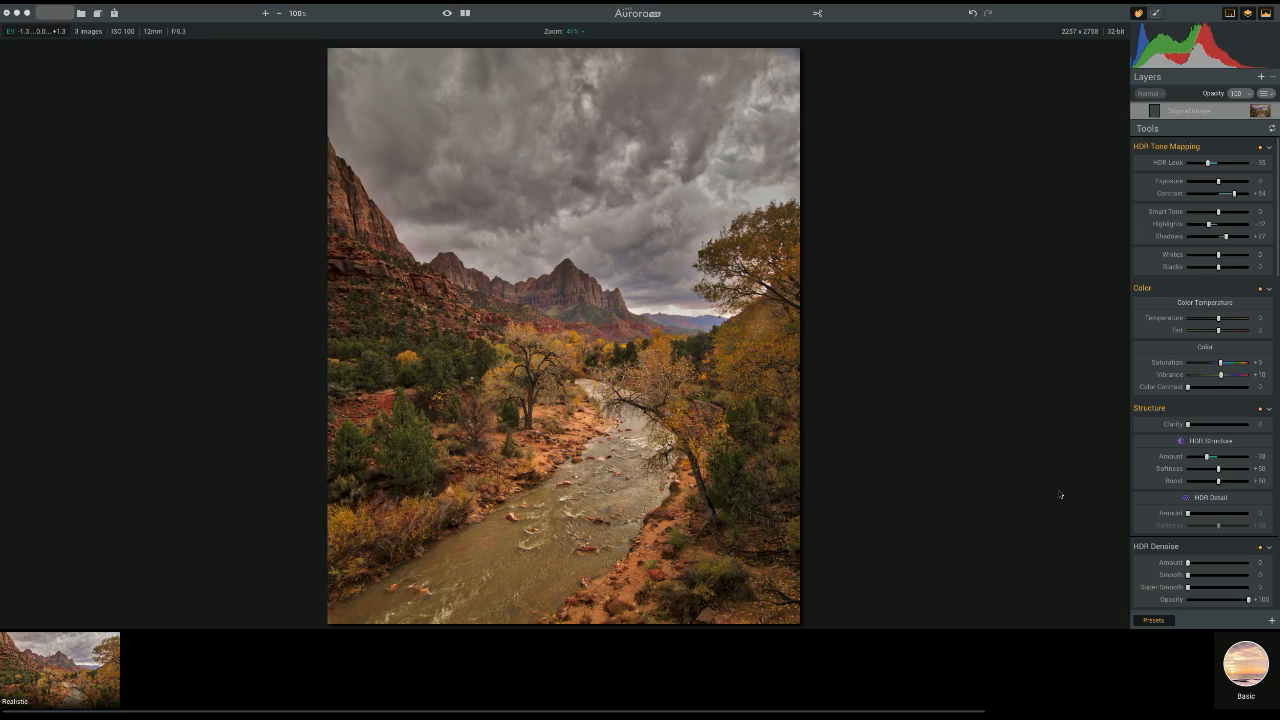
Step: Add a new adjustment layer above the original image and activate the masking brush for it
left_click(1261, 77)
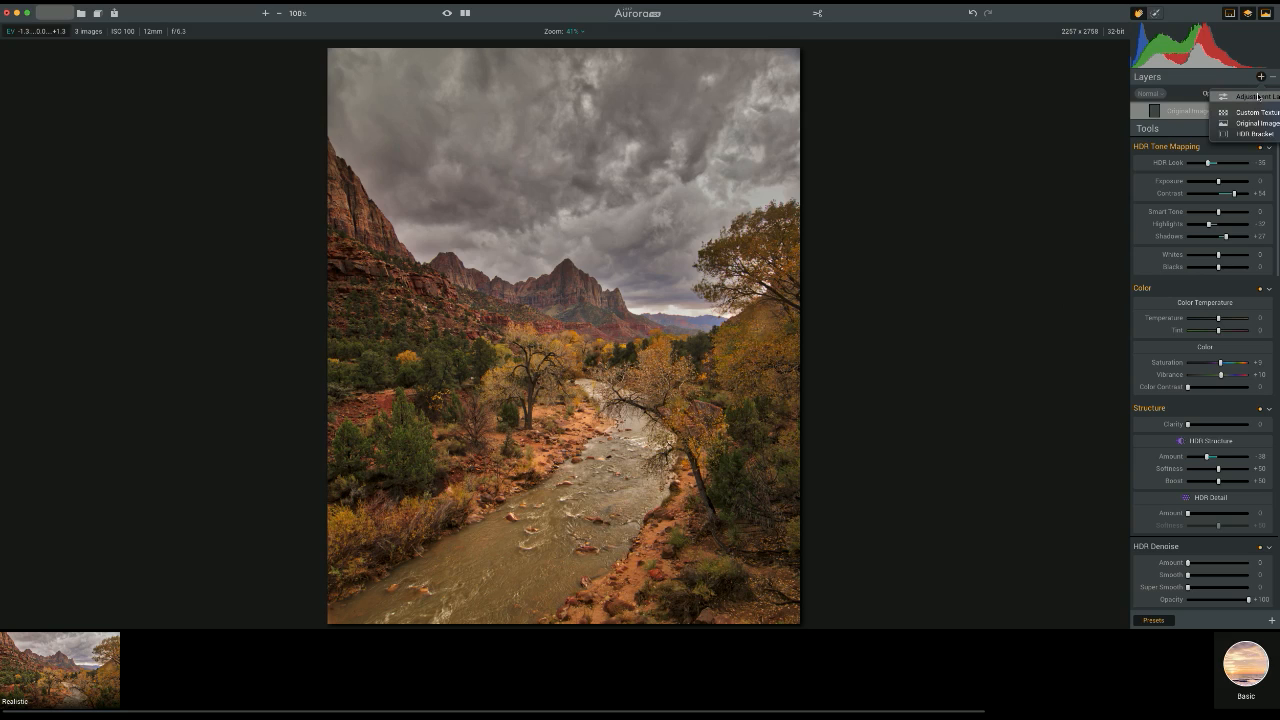
left_click(1258, 97)
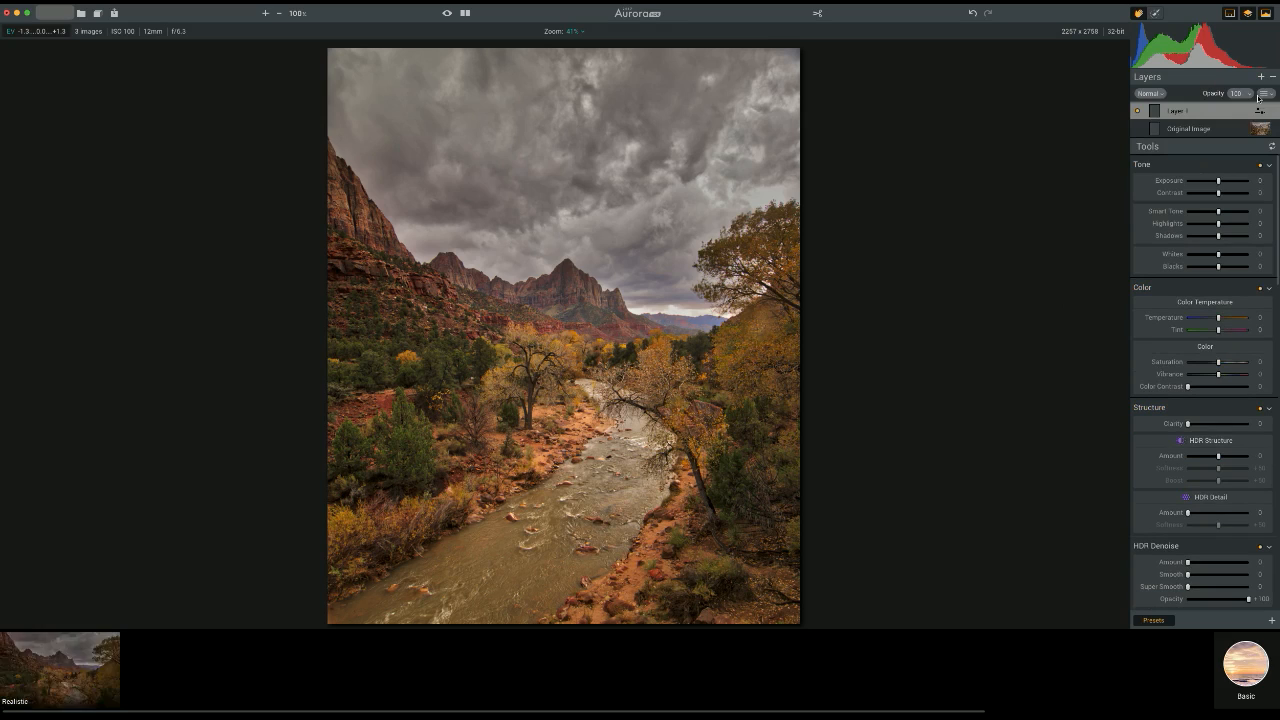
mouse_move(1205, 52)
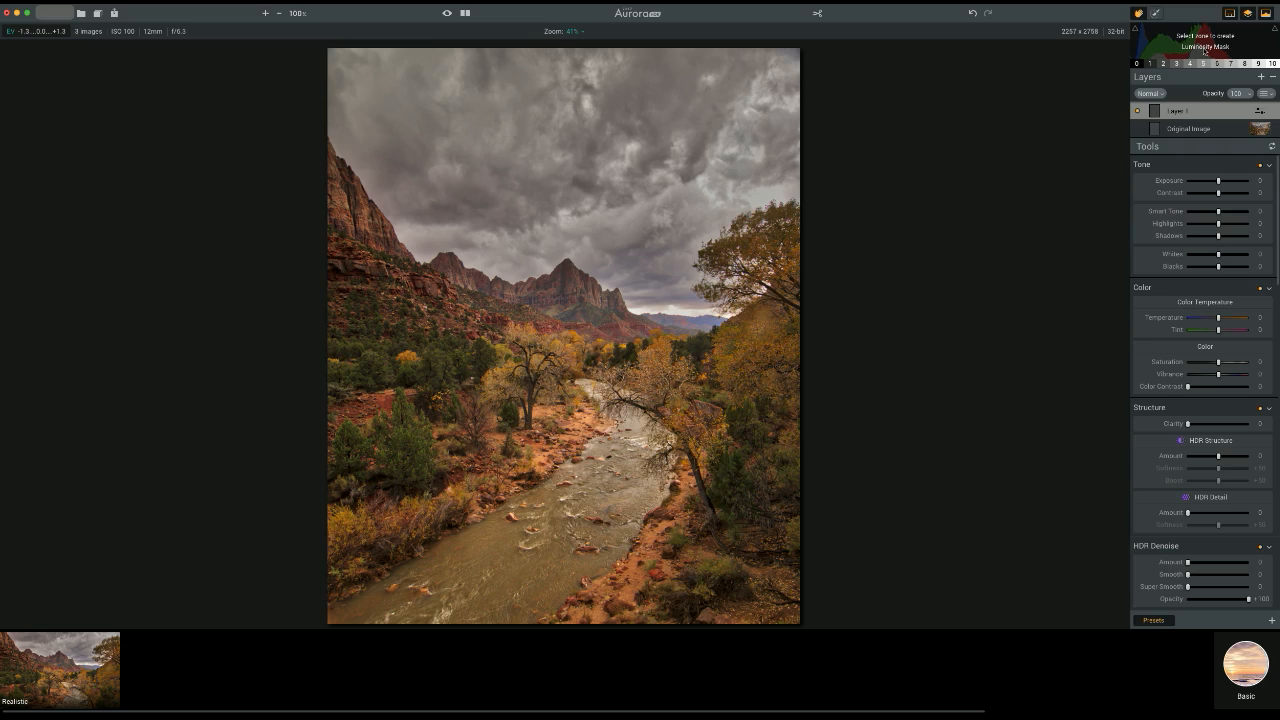
left_click(1156, 13)
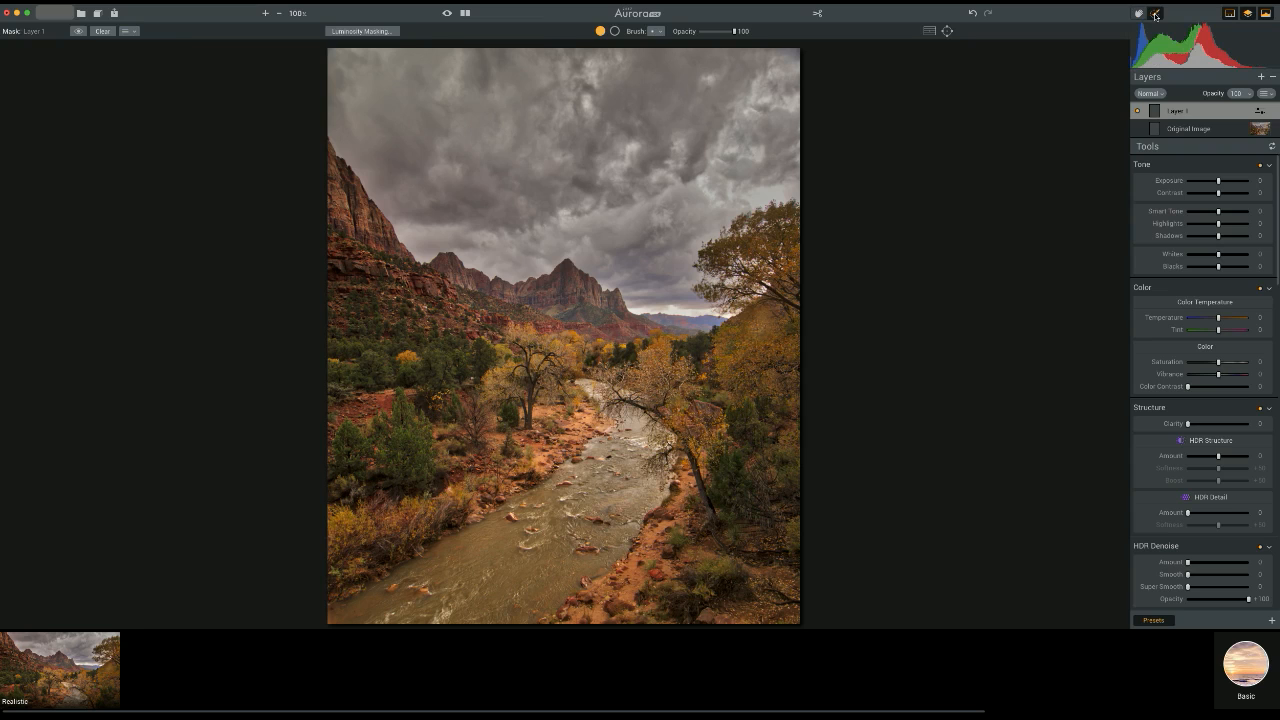
Step: Preview luminosity zone 0, select zones 4 to 10 instead, and create the luminosity mask on Layer 1
left_click(350, 33)
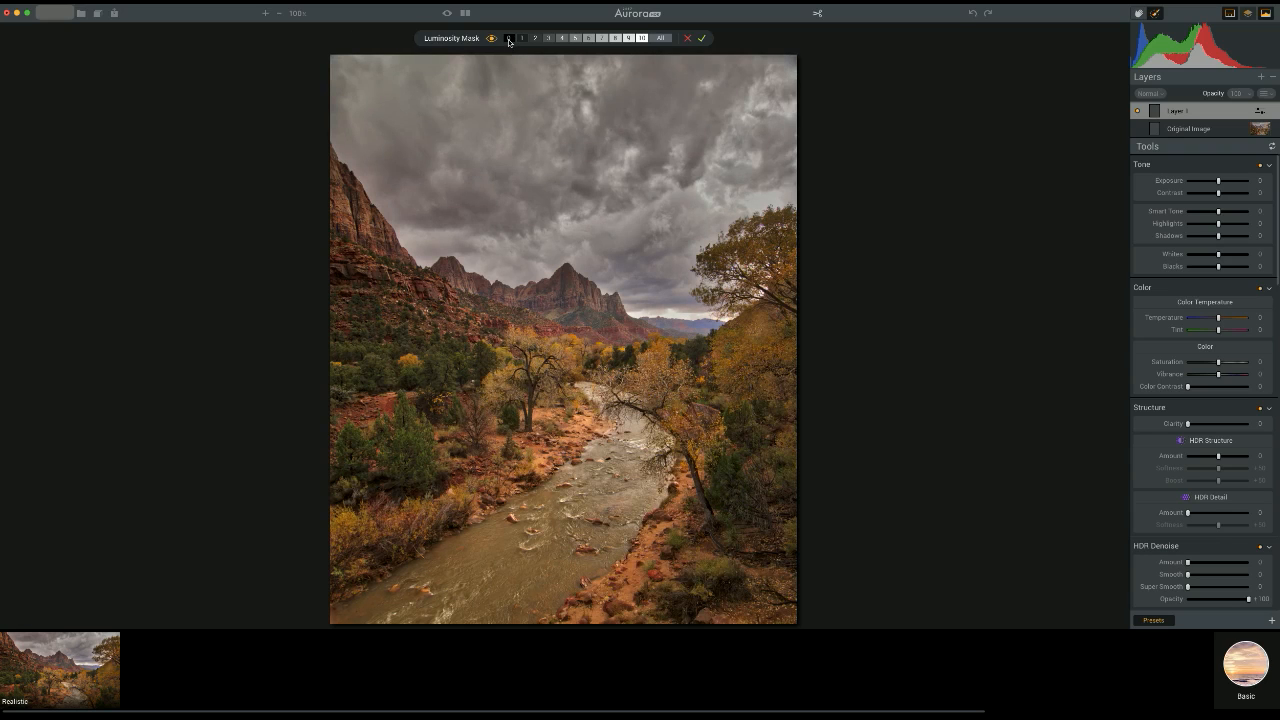
left_click(509, 39)
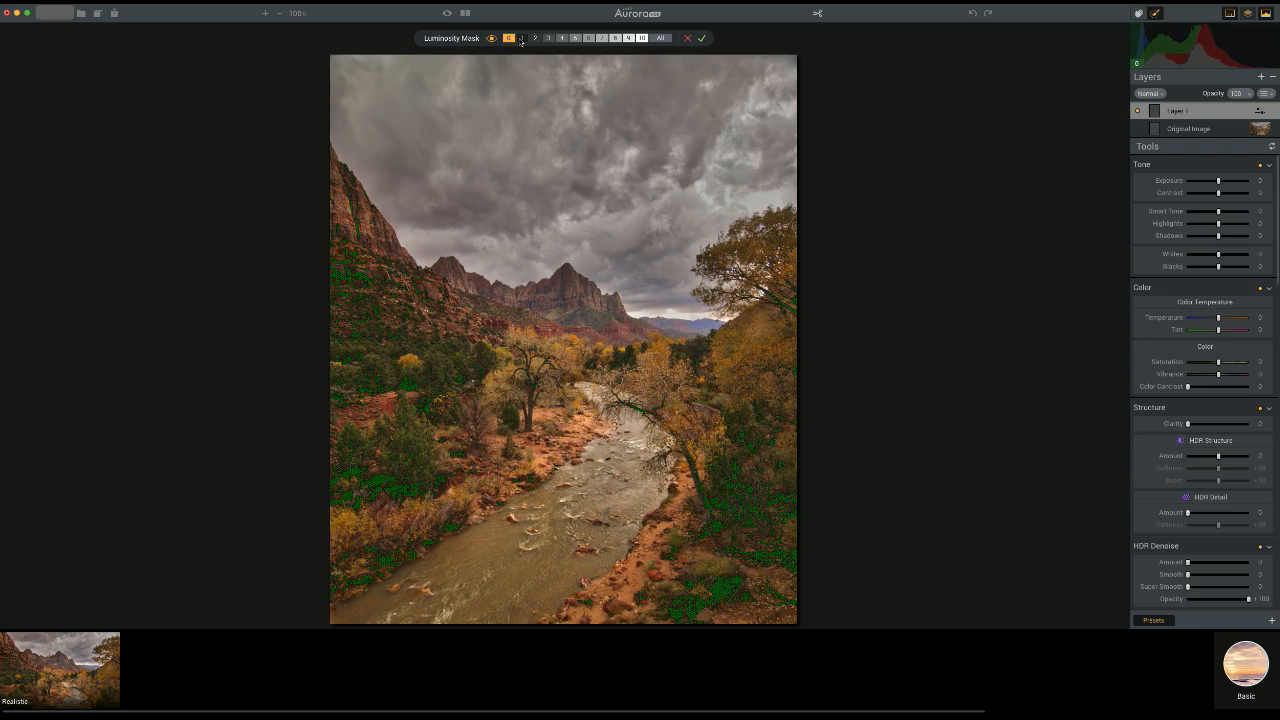
left_click(507, 40)
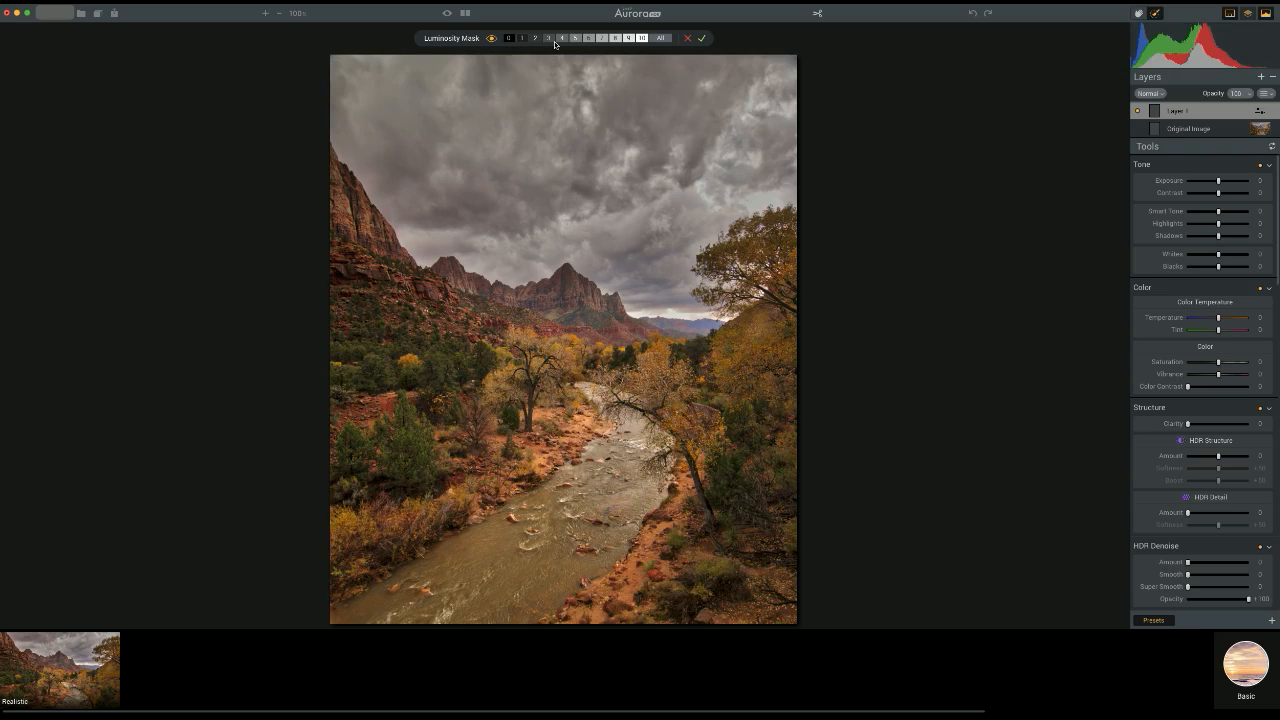
left_click(642, 39)
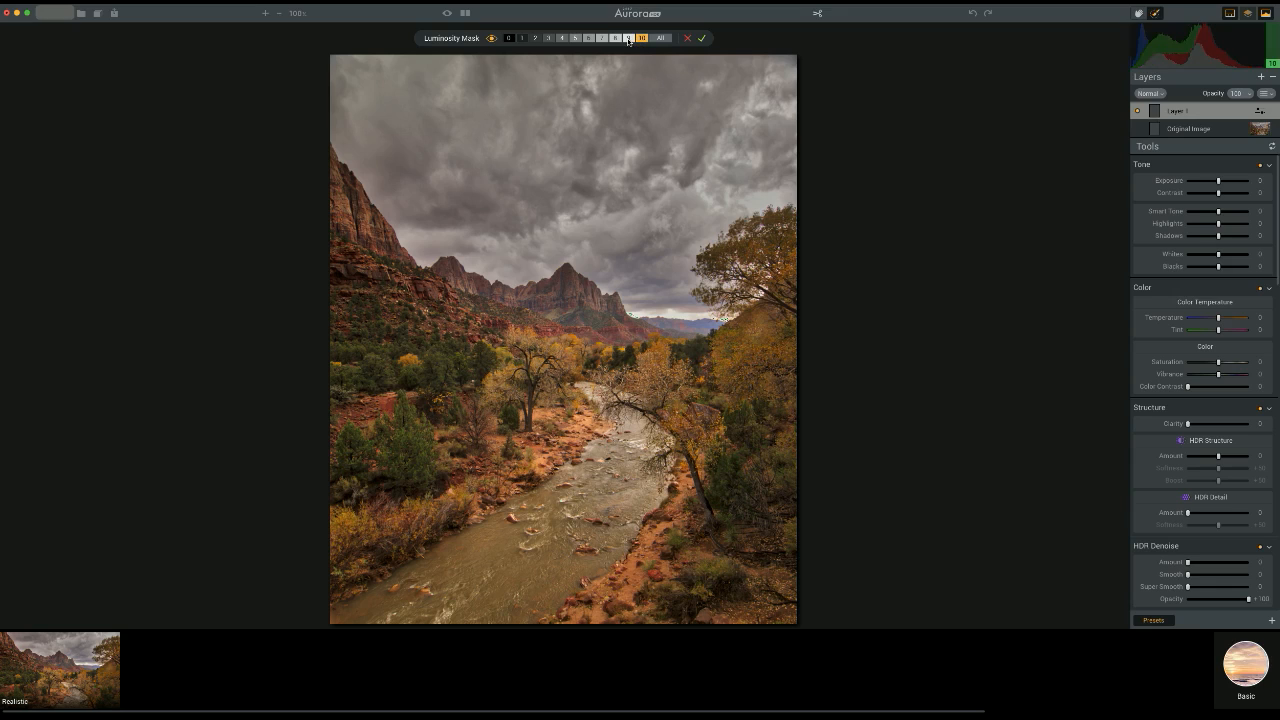
left_click(628, 39)
left_click(615, 39)
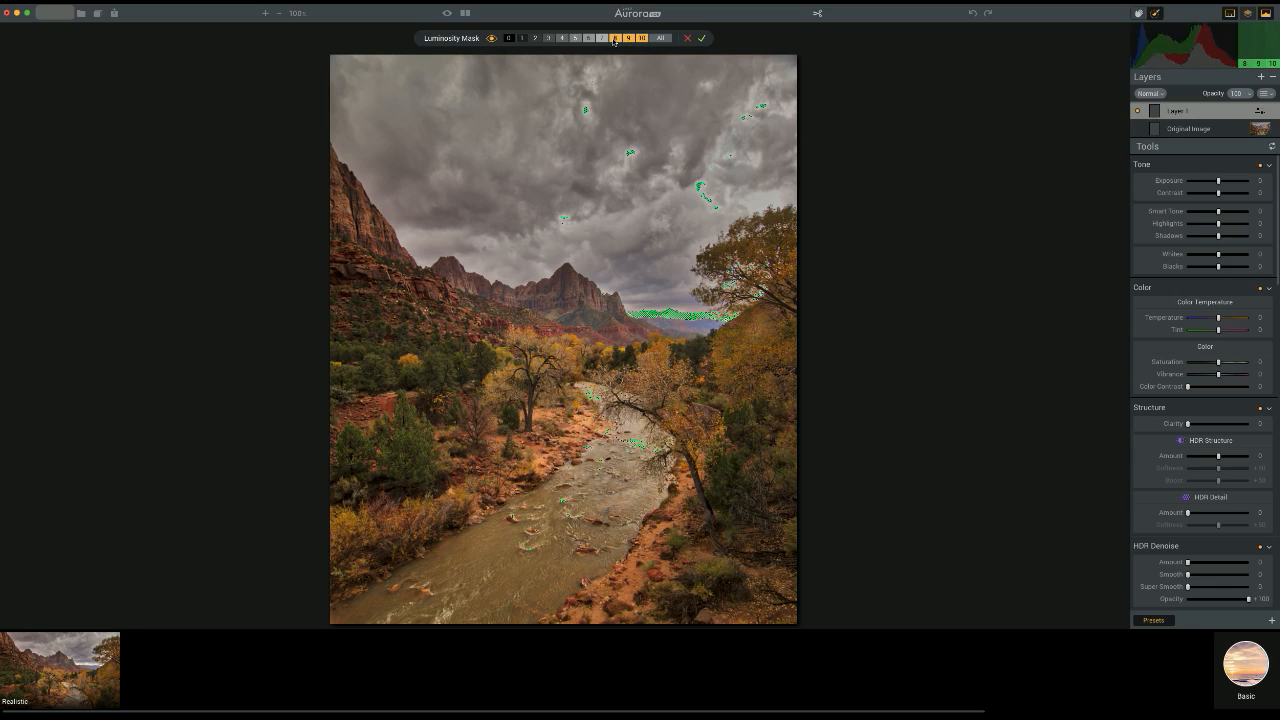
left_click(601, 39)
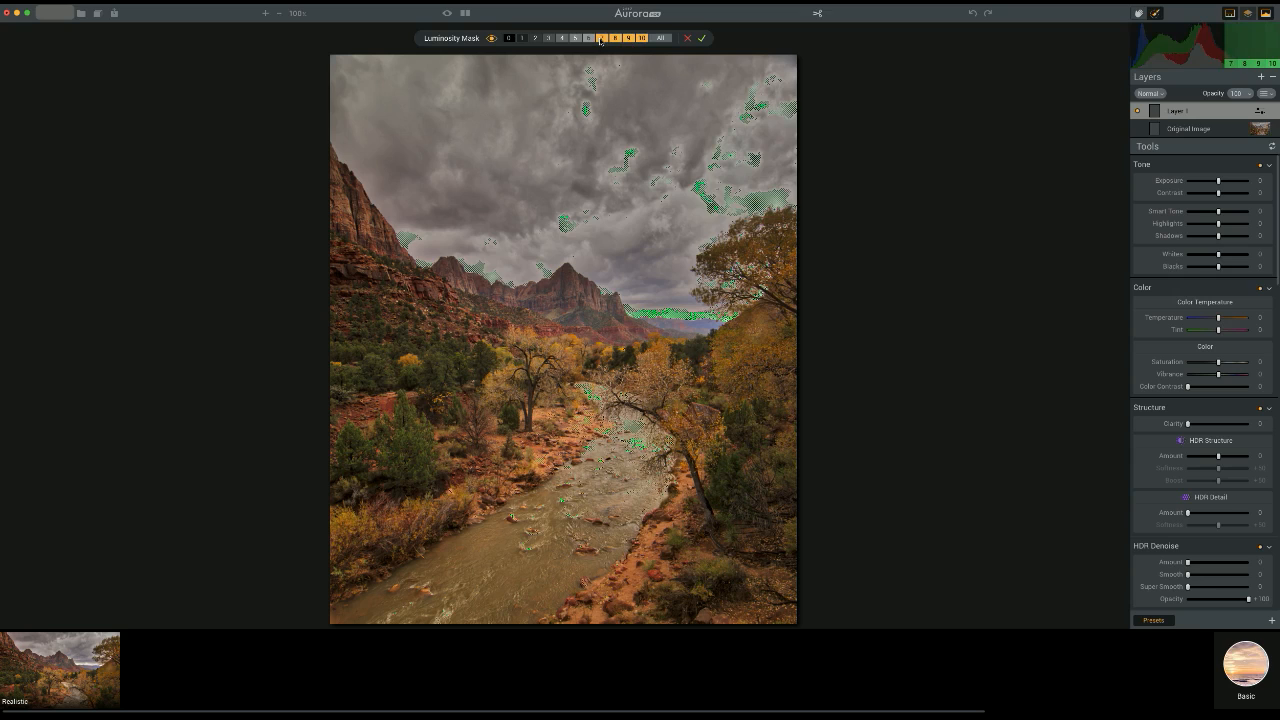
left_click(588, 39)
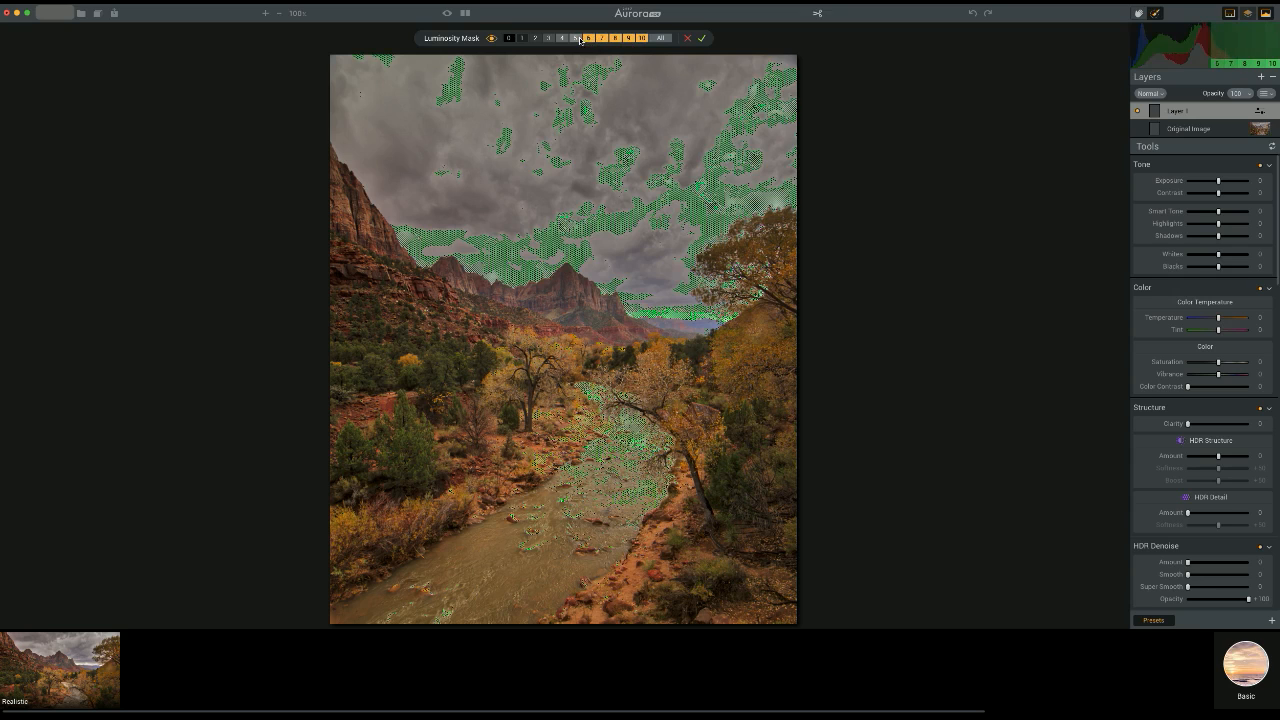
left_click(575, 39)
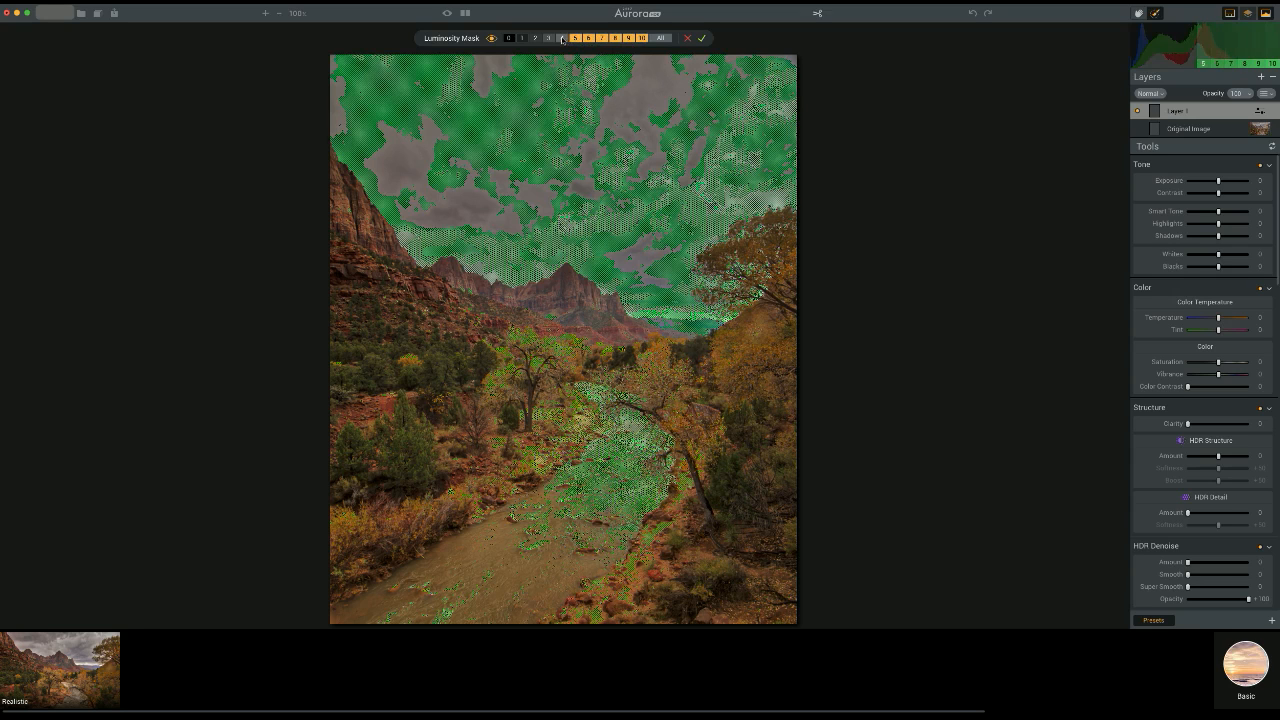
left_click(561, 38)
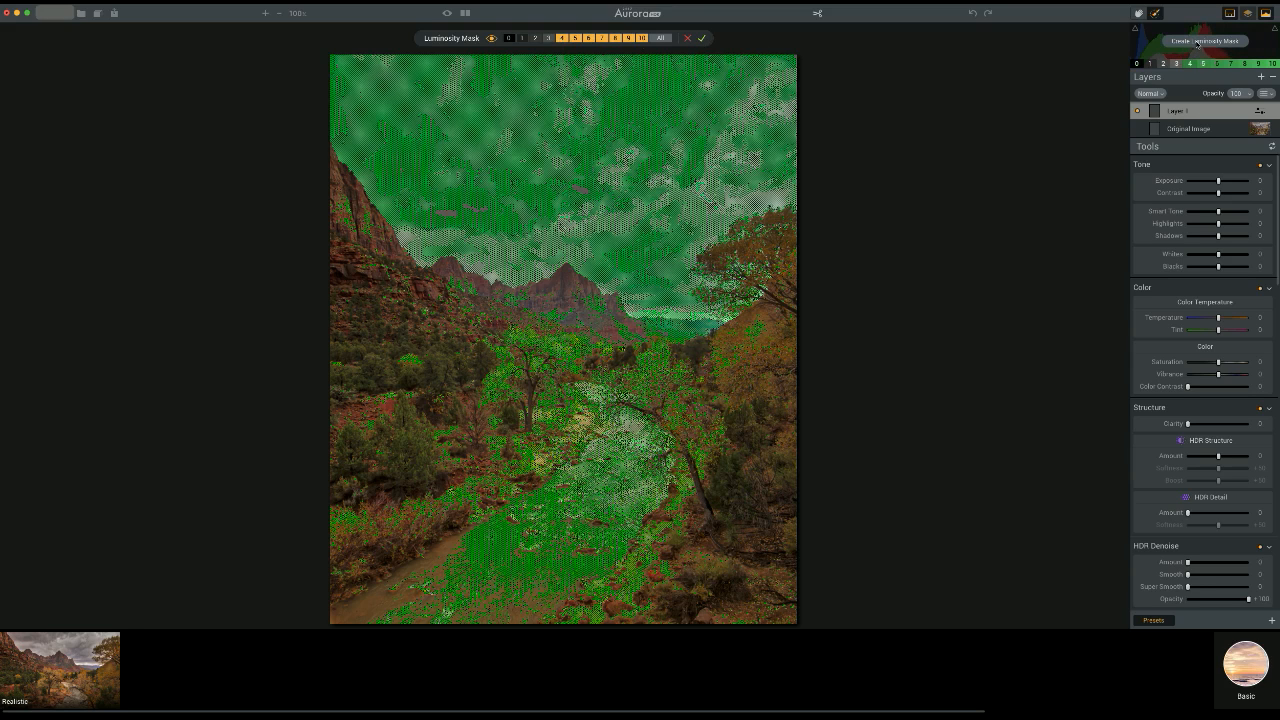
left_click(1197, 41)
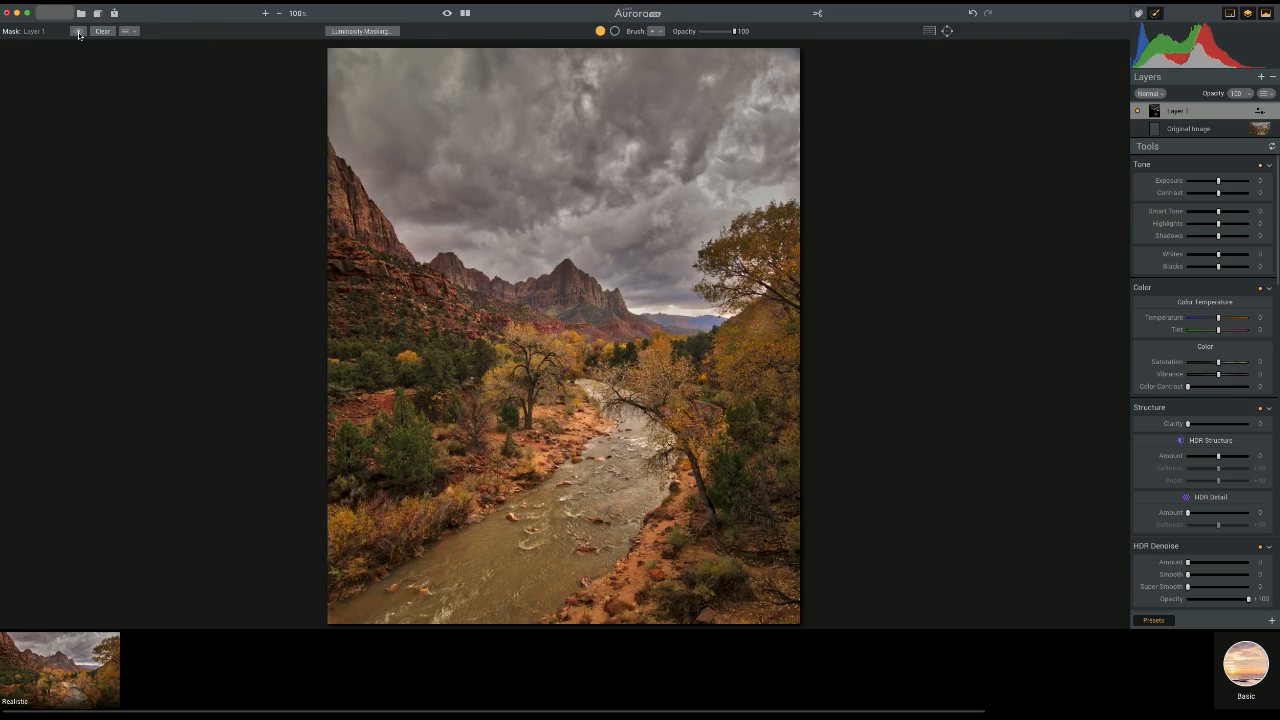
Step: Check the mask overlay and erase the mask from the landscape below the sky with an enlarged brush
left_click(78, 32)
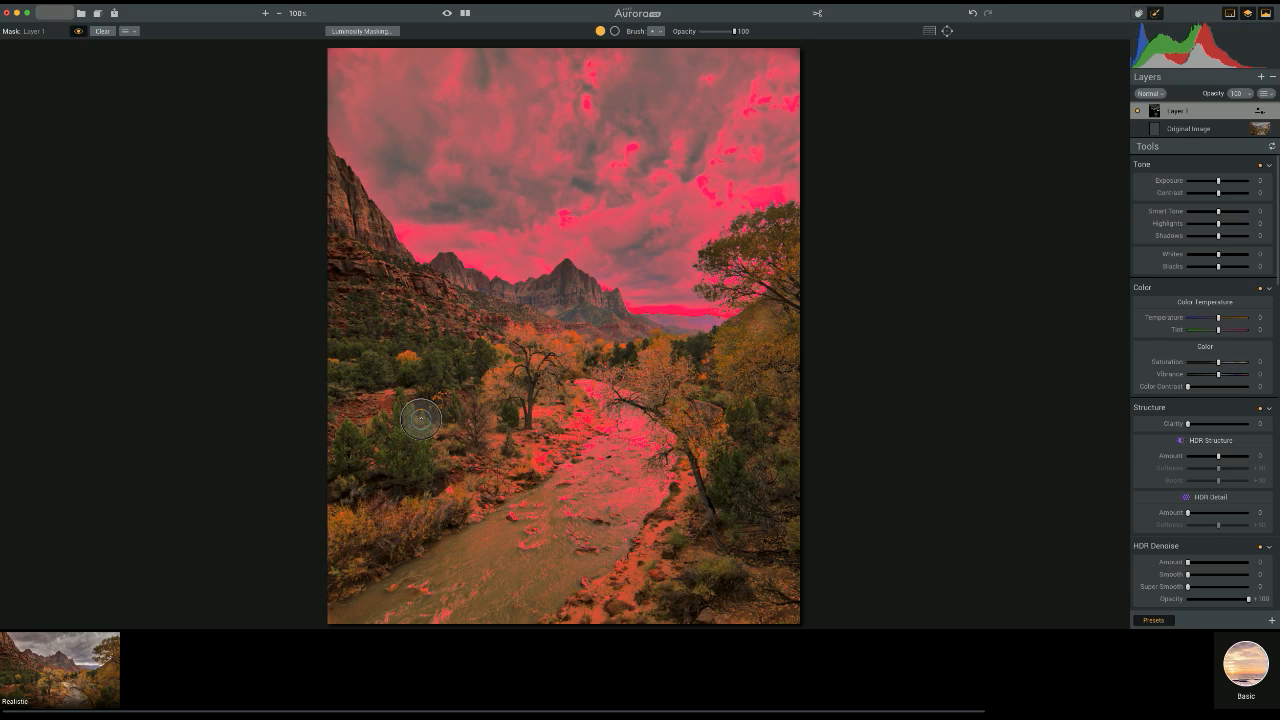
key("bracketright")
key("bracketright")
key("bracketright")
key("bracketright")
key("bracketright")
key("bracketright")
key("bracketright")
key("bracketright")
key("bracketright")
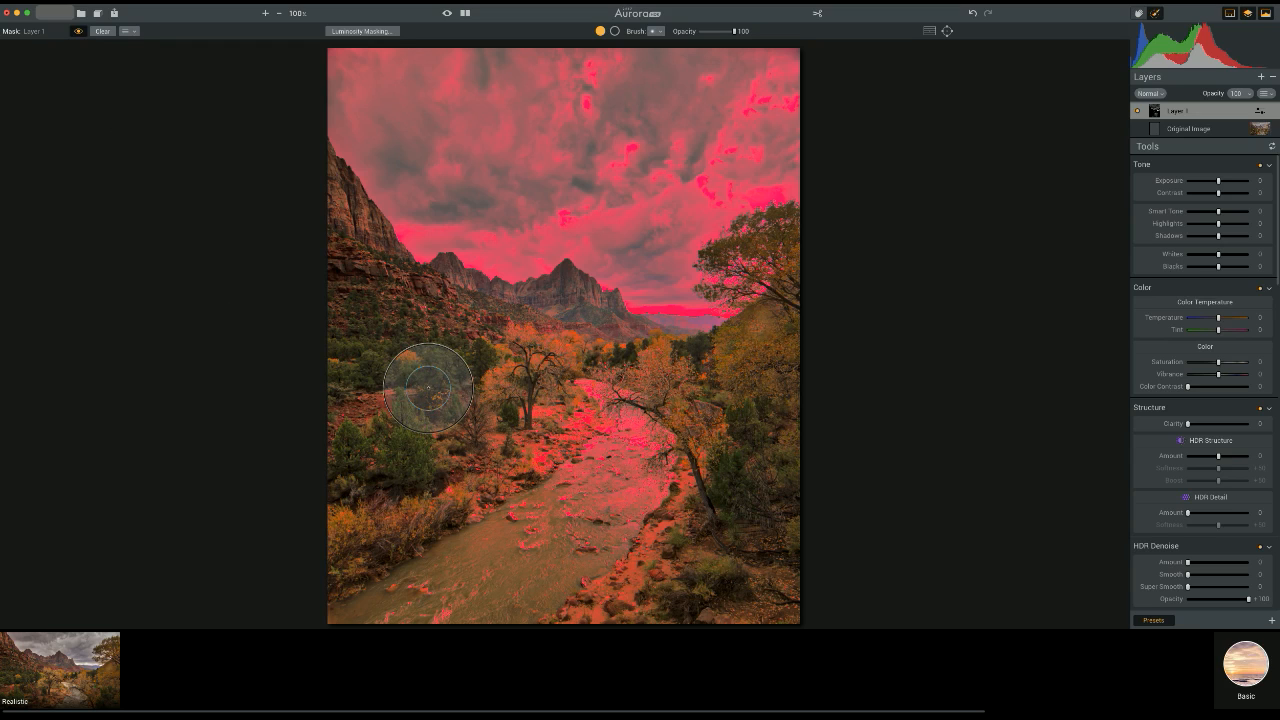
mouse_move(428, 388)
left_mouse_down()
mouse_move(655, 413)
mouse_move(461, 432)
mouse_move(647, 455)
mouse_move(501, 473)
mouse_move(709, 483)
mouse_move(502, 494)
mouse_move(616, 504)
mouse_move(460, 563)
mouse_move(629, 570)
mouse_move(555, 588)
mouse_move(290, 590)
mouse_move(679, 591)
mouse_move(492, 580)
mouse_move(747, 505)
mouse_move(732, 437)
mouse_move(694, 413)
mouse_move(705, 394)
mouse_move(630, 385)
mouse_move(565, 324)
mouse_move(534, 340)
left_mouse_up()
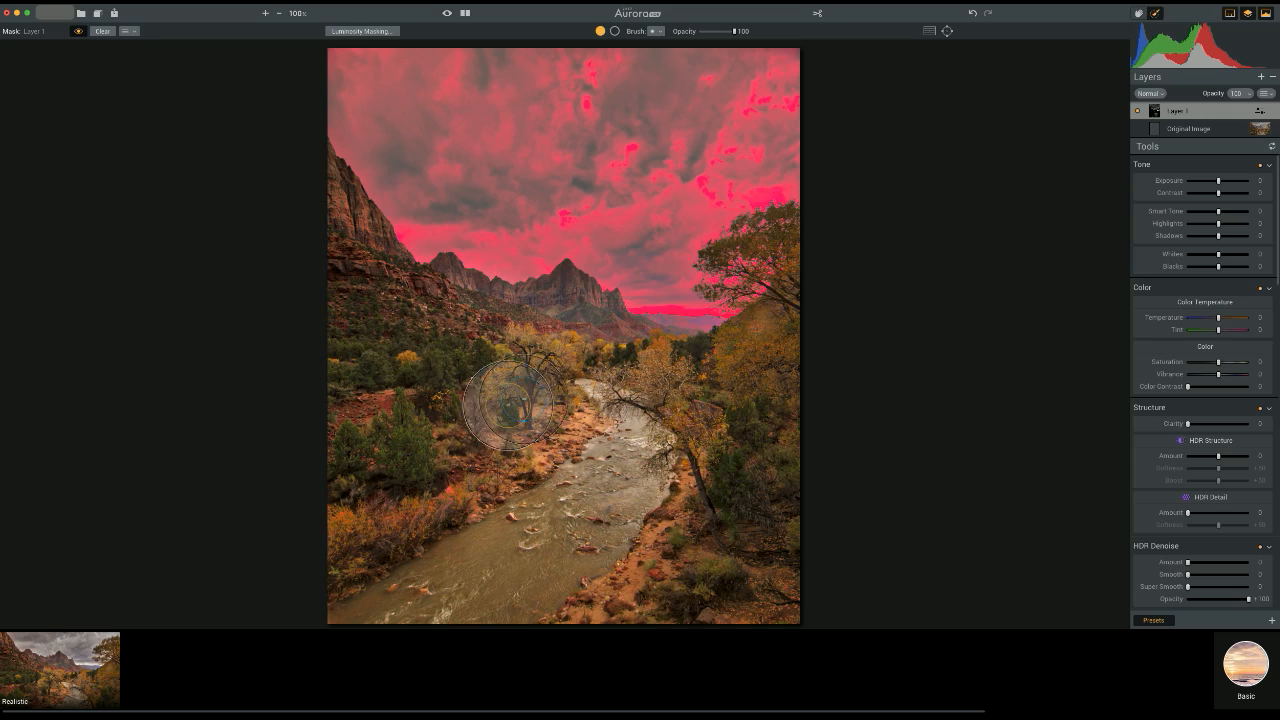
mouse_move(696, 364)
left_mouse_down()
mouse_move(673, 363)
mouse_move(760, 364)
mouse_move(804, 320)
left_mouse_up()
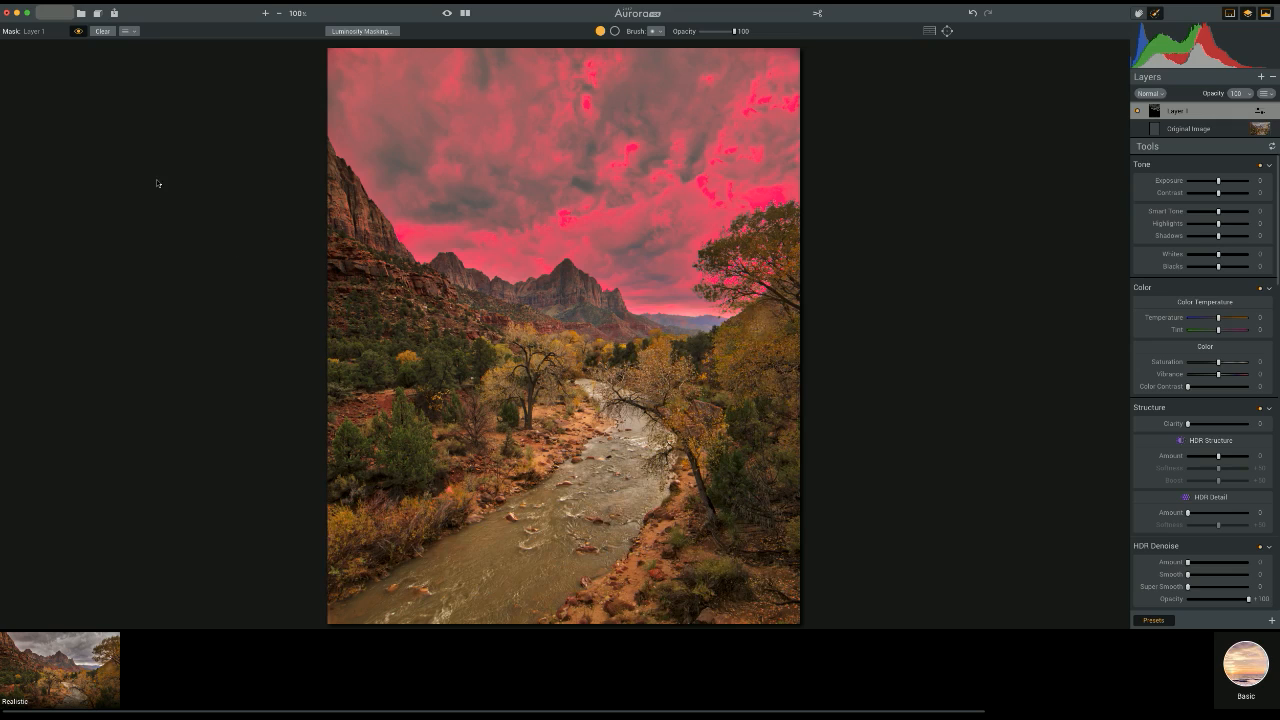
left_click(78, 32)
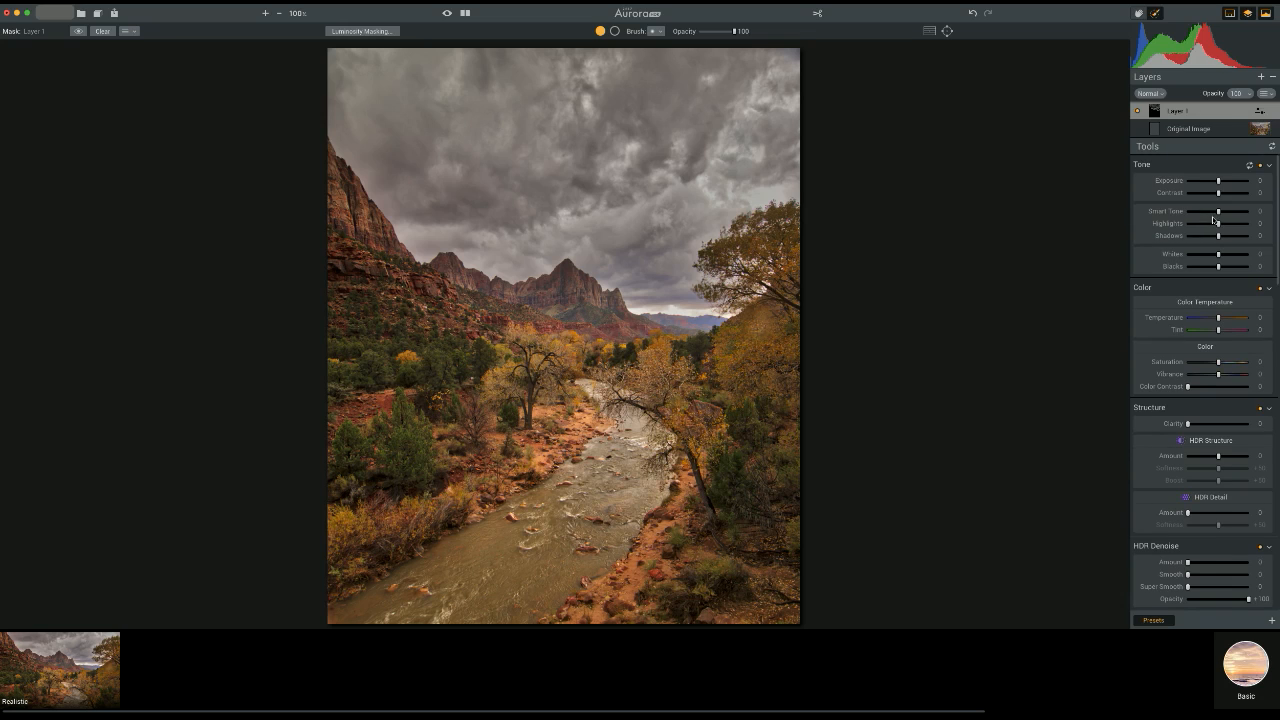
Step: Set Layer 1's exposure to -48 and its contrast to about +45
left_click_drag(1218, 180, 1202, 181)
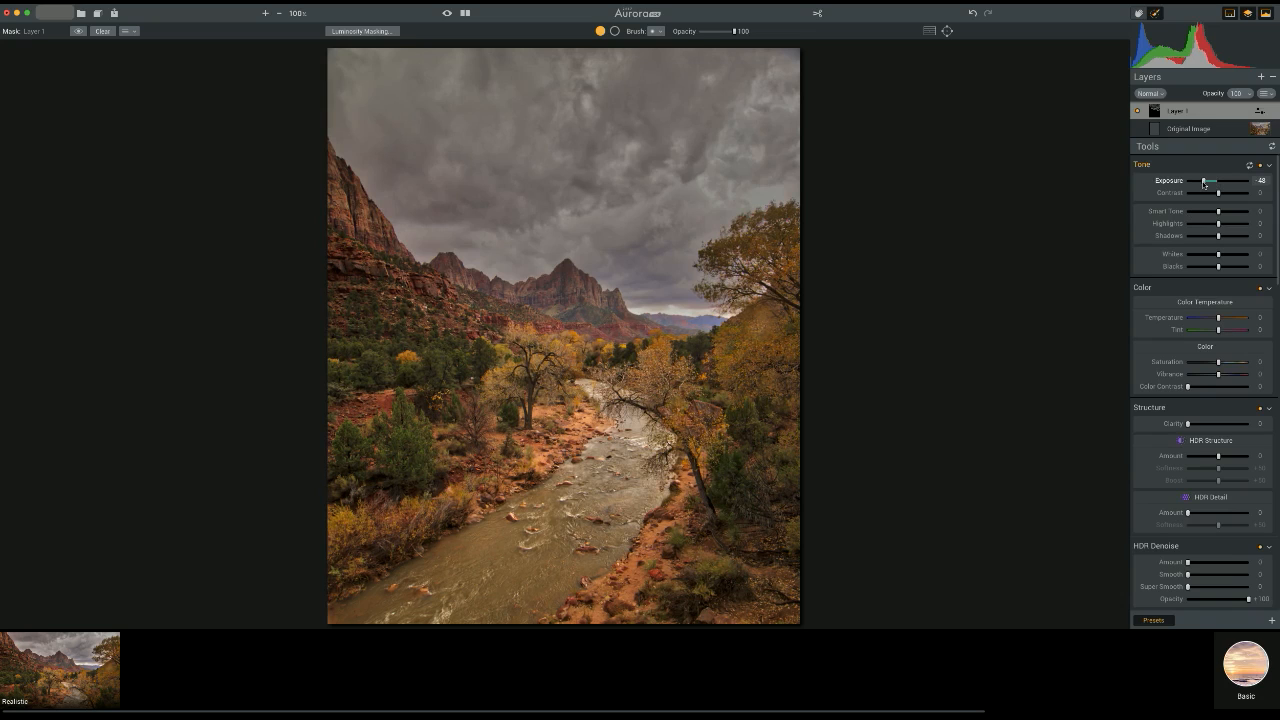
left_click_drag(1224, 195, 1232, 195)
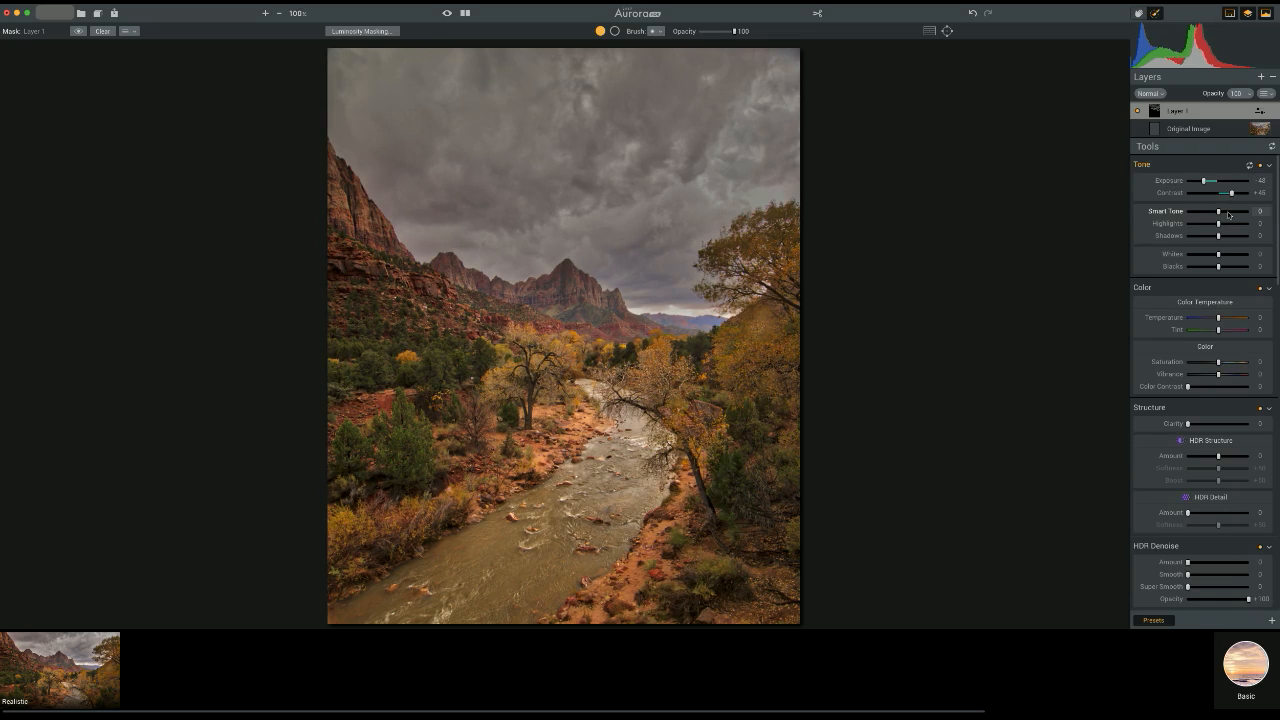
Step: Try a much warmer color temperature on Layer 1, compare with the Color adjustments off, and set the temperature to +50
scroll(1223, 344, "down", 2)
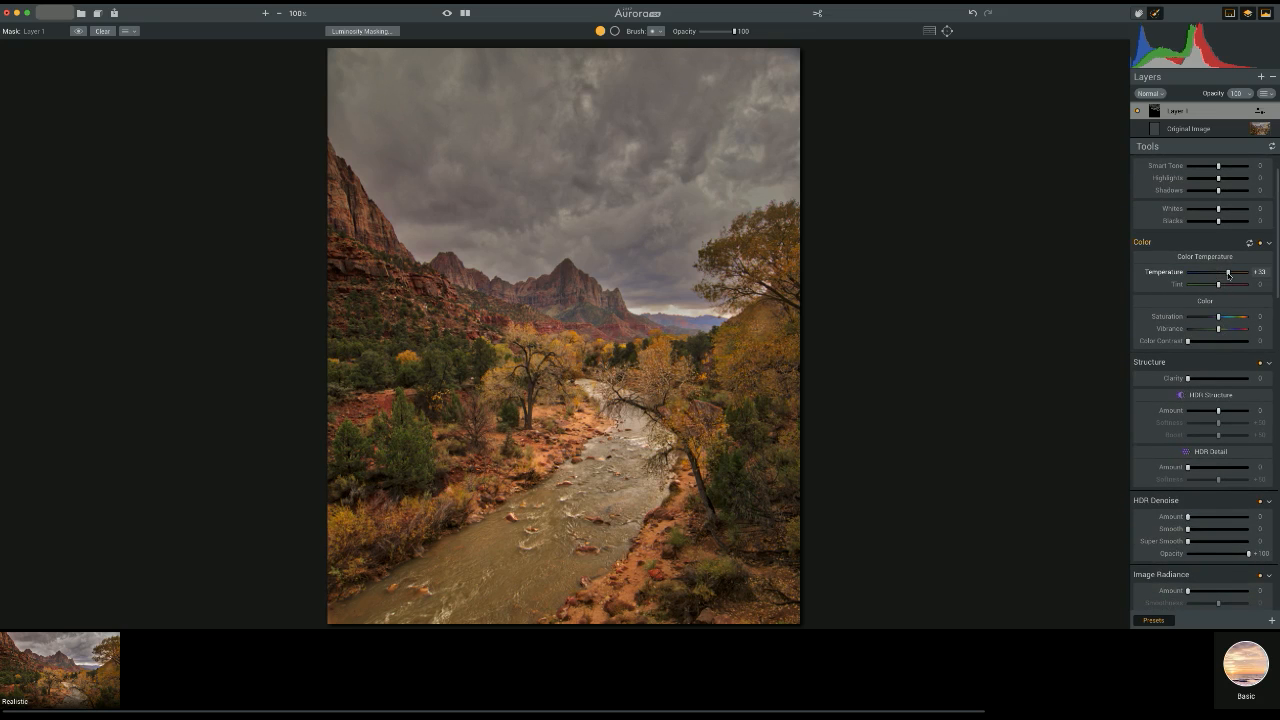
left_click_drag(1229, 275, 1245, 275)
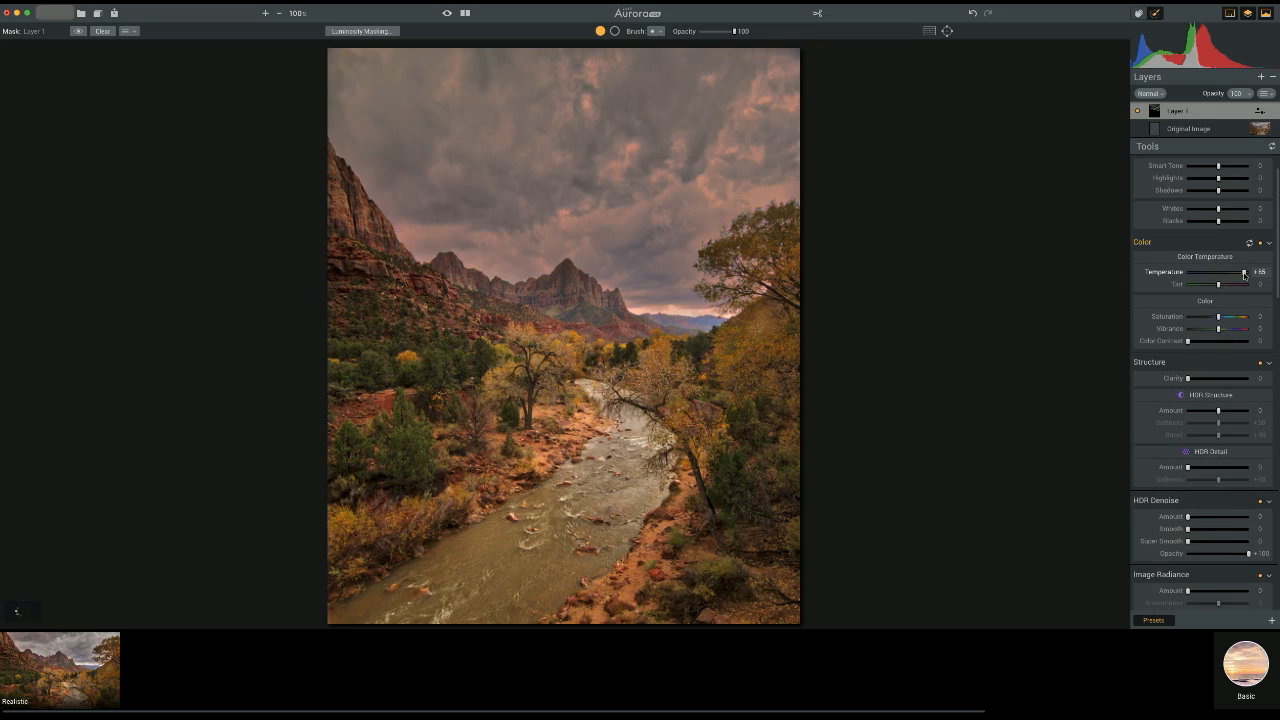
left_click_drag(1243, 274, 1245, 275)
left_click(1260, 244)
left_click(1260, 244)
left_click_drag(1237, 273, 1234, 275)
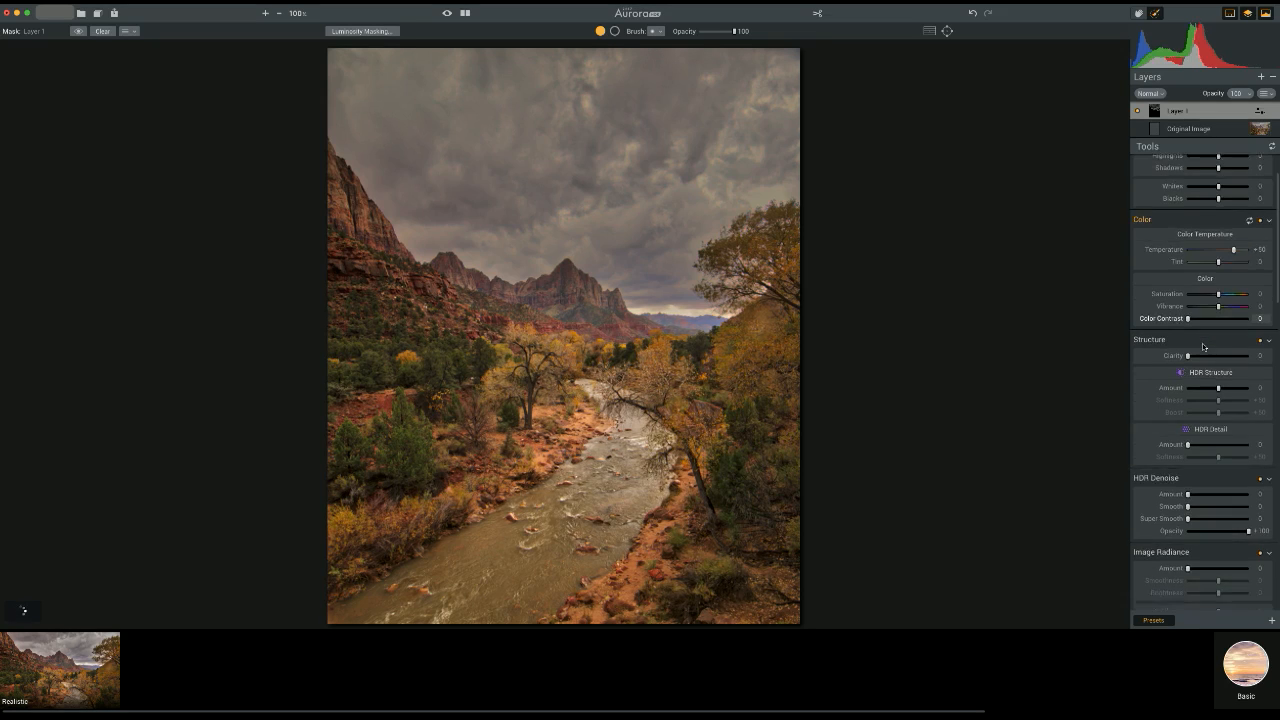
Step: Raise Layer 1's clarity to +94 and its HDR Structure amount to +48
scroll(1240, 322, "down", 2)
left_click(1244, 320)
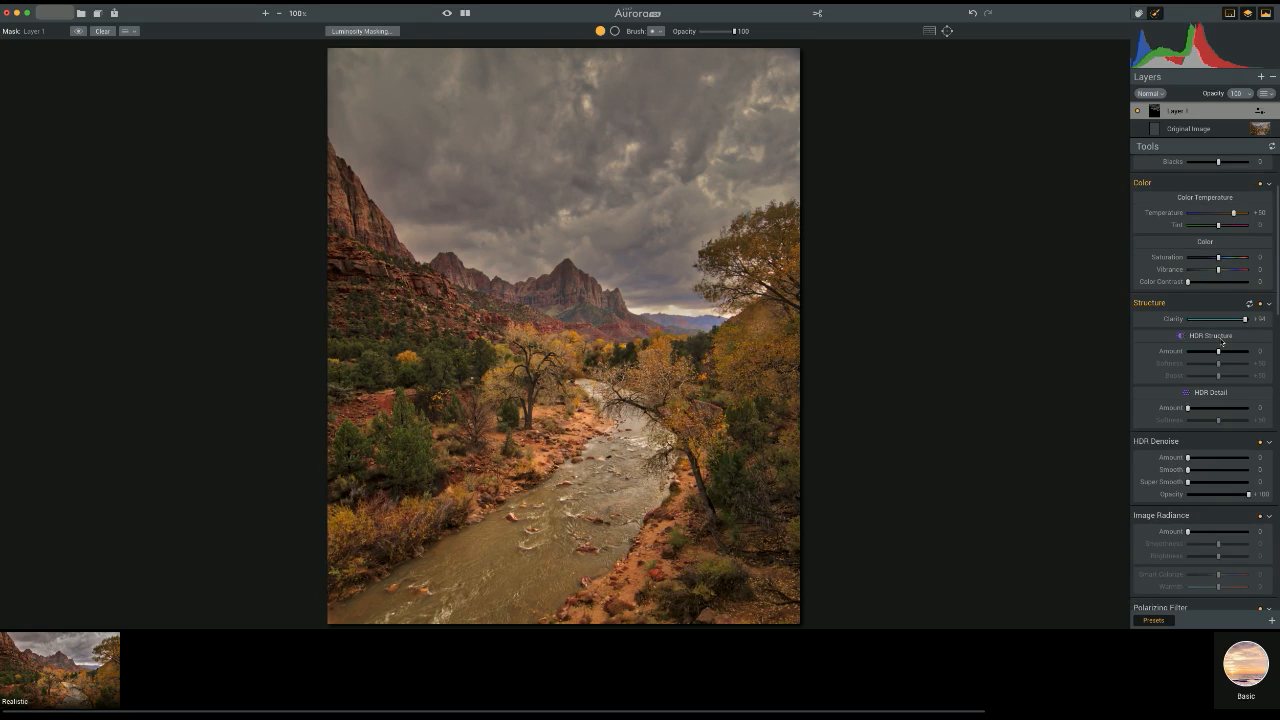
scroll(1222, 343, "down", 3)
left_click(1234, 254)
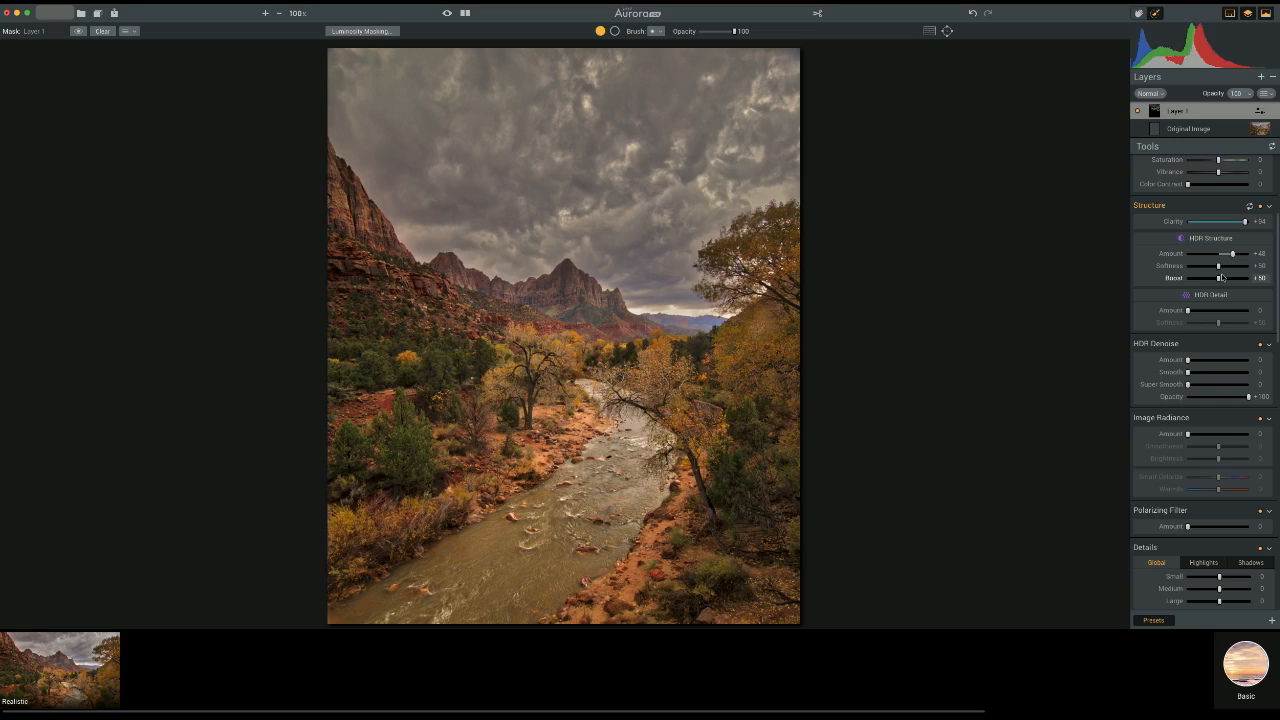
Step: Try a strong boost of the red saturation in HSL and reset the HSL settings
scroll(1221, 273, "down", 3)
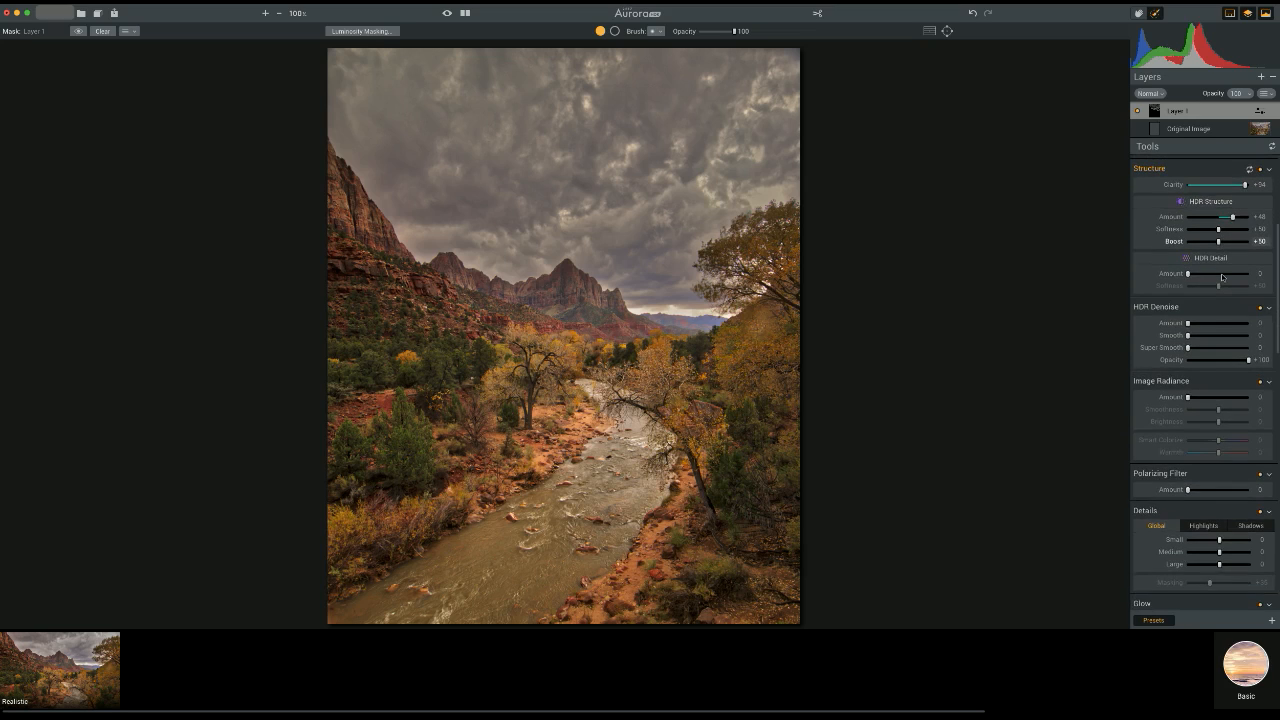
scroll(1221, 277, "down", 5)
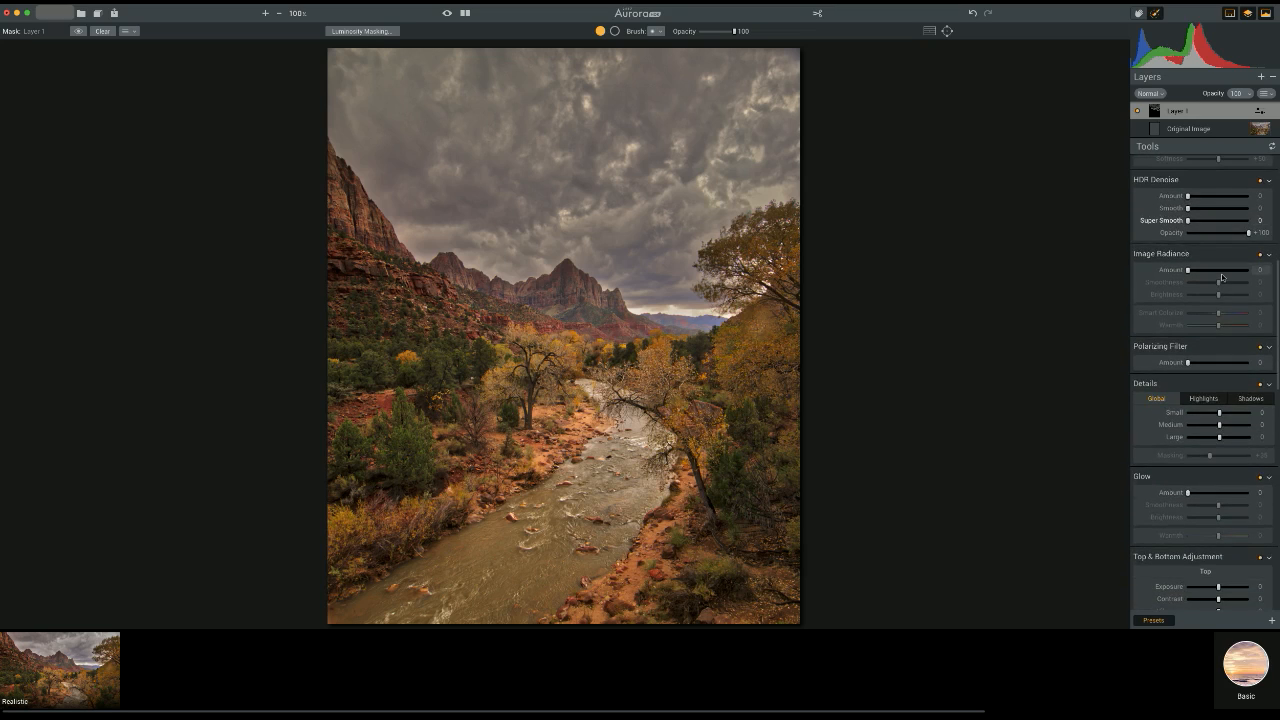
scroll(1221, 275, "down", 3)
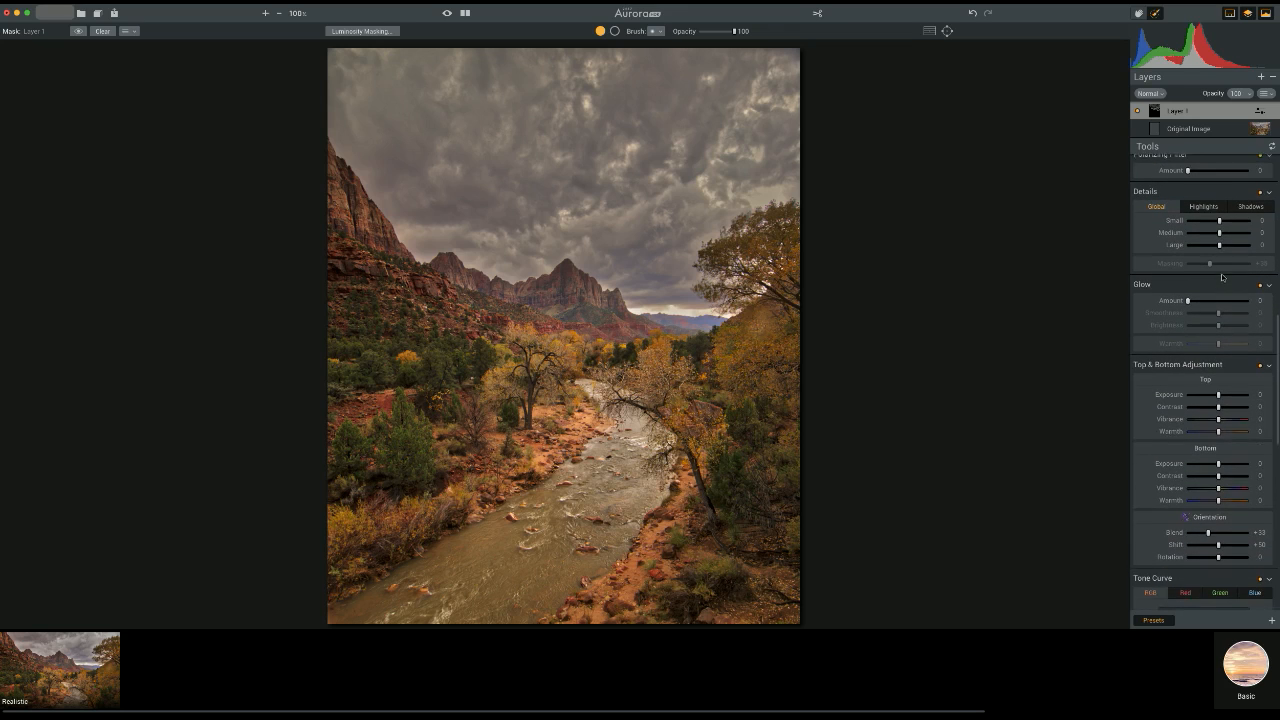
scroll(1221, 276, "down", 5)
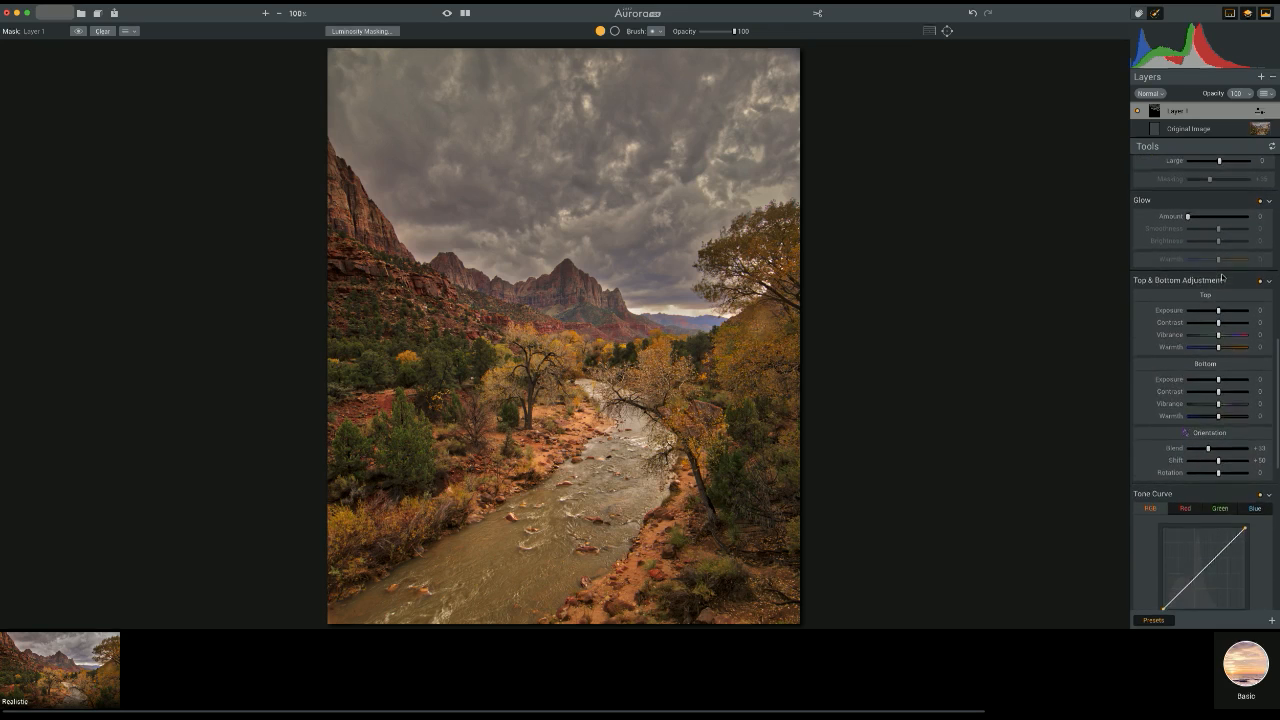
scroll(1221, 277, "down", 6)
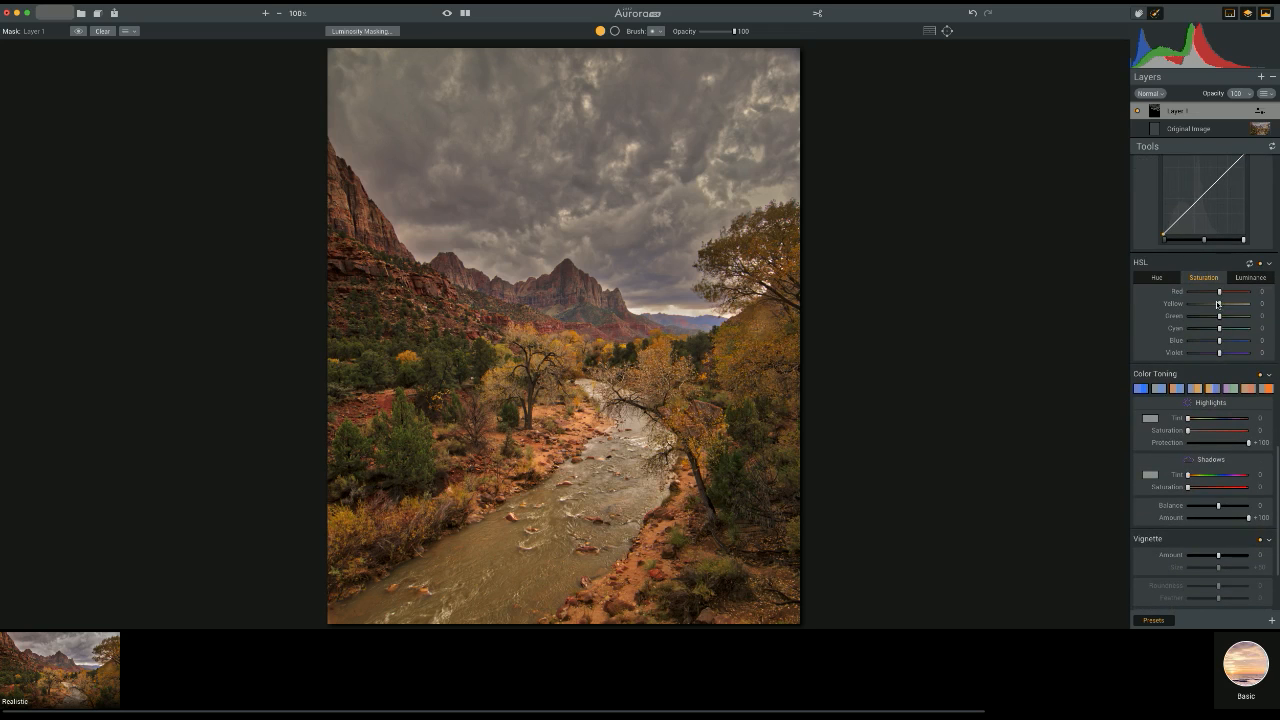
left_click_drag(1219, 291, 1240, 292)
left_click(1249, 264)
Step: Try the first two Color Toning presets and apply the fourth one with blue highlights and orange shadows
scroll(1201, 355, "down", 2)
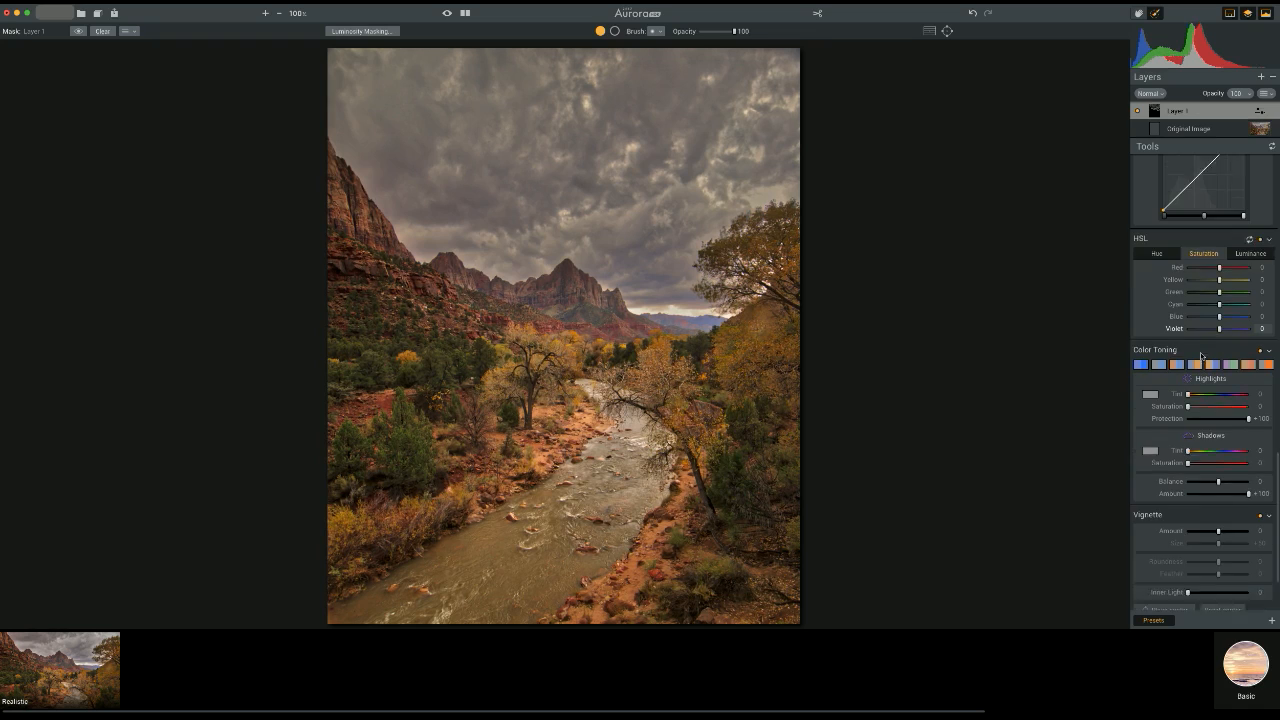
left_click(1140, 333)
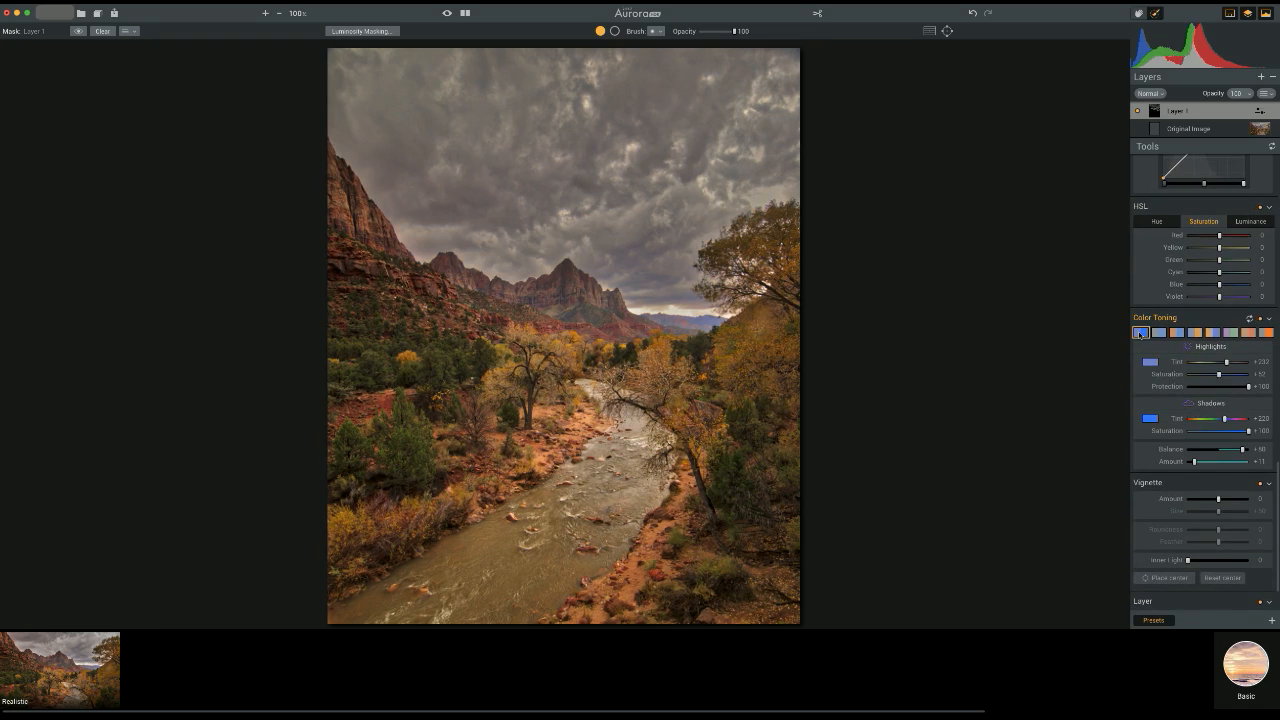
left_click(1158, 333)
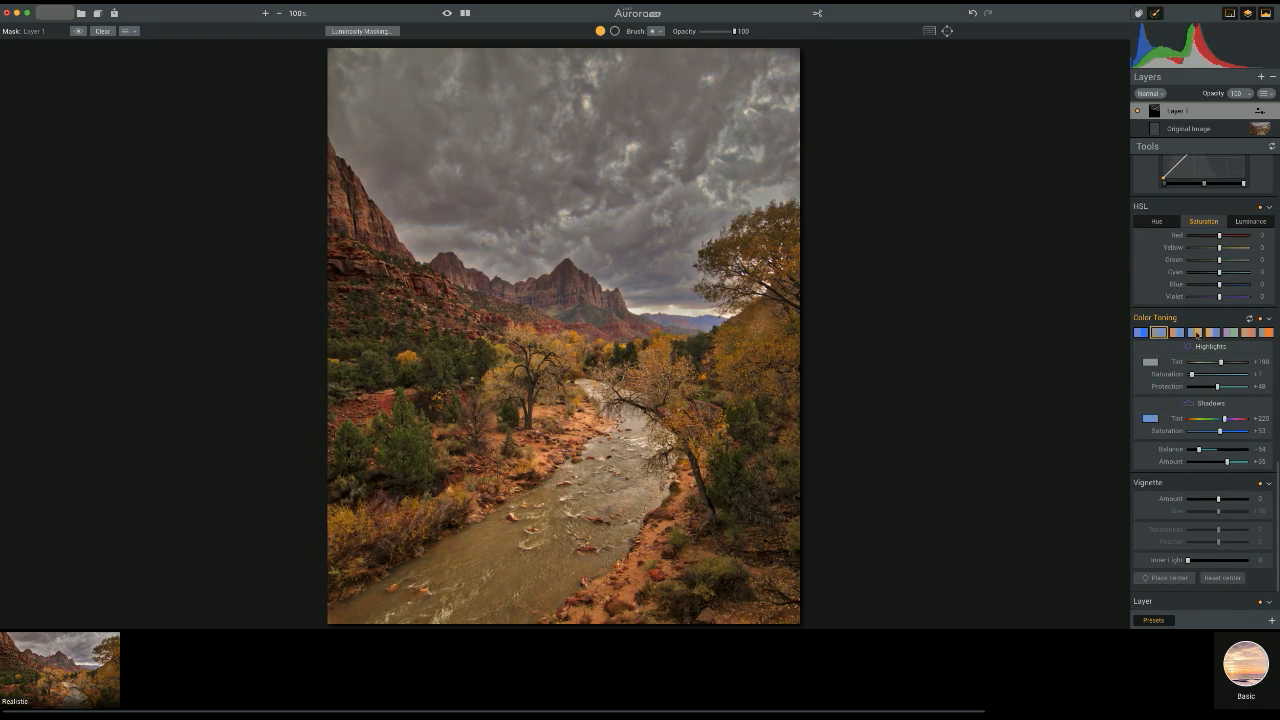
left_click(1194, 333)
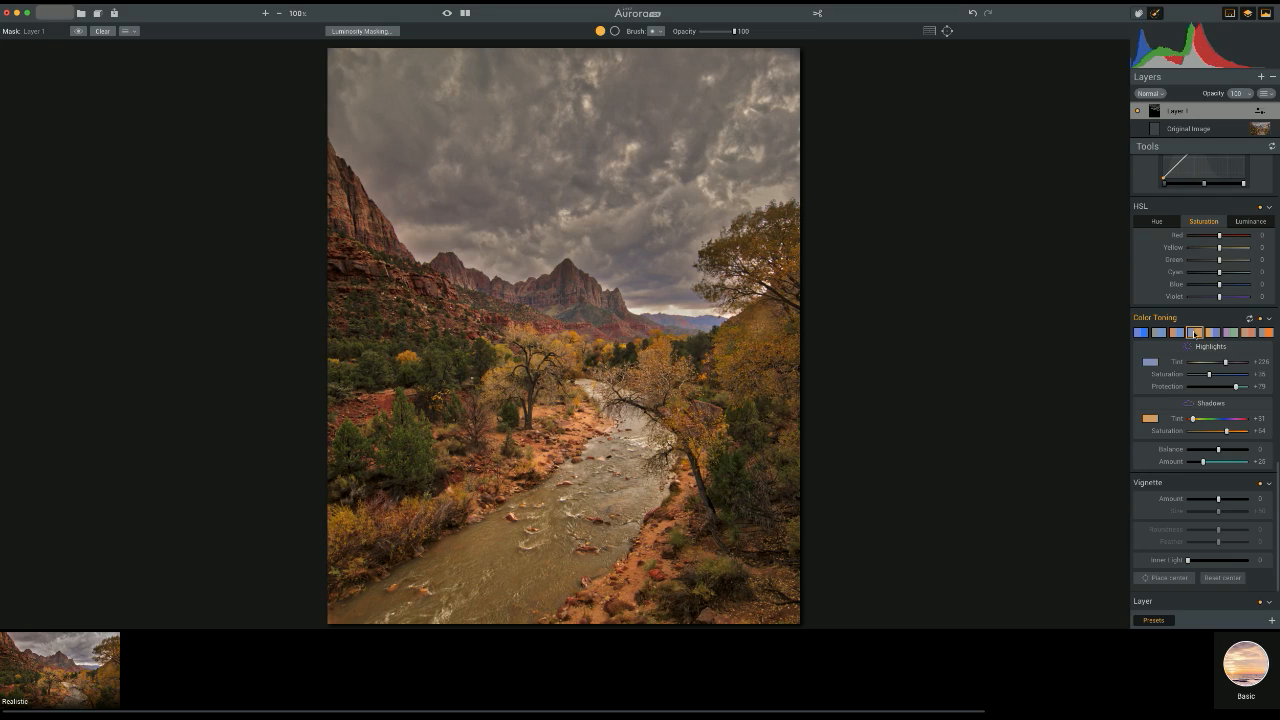
Step: Add a second adjustment layer above Layer 1
scroll(1194, 333, "up", 15)
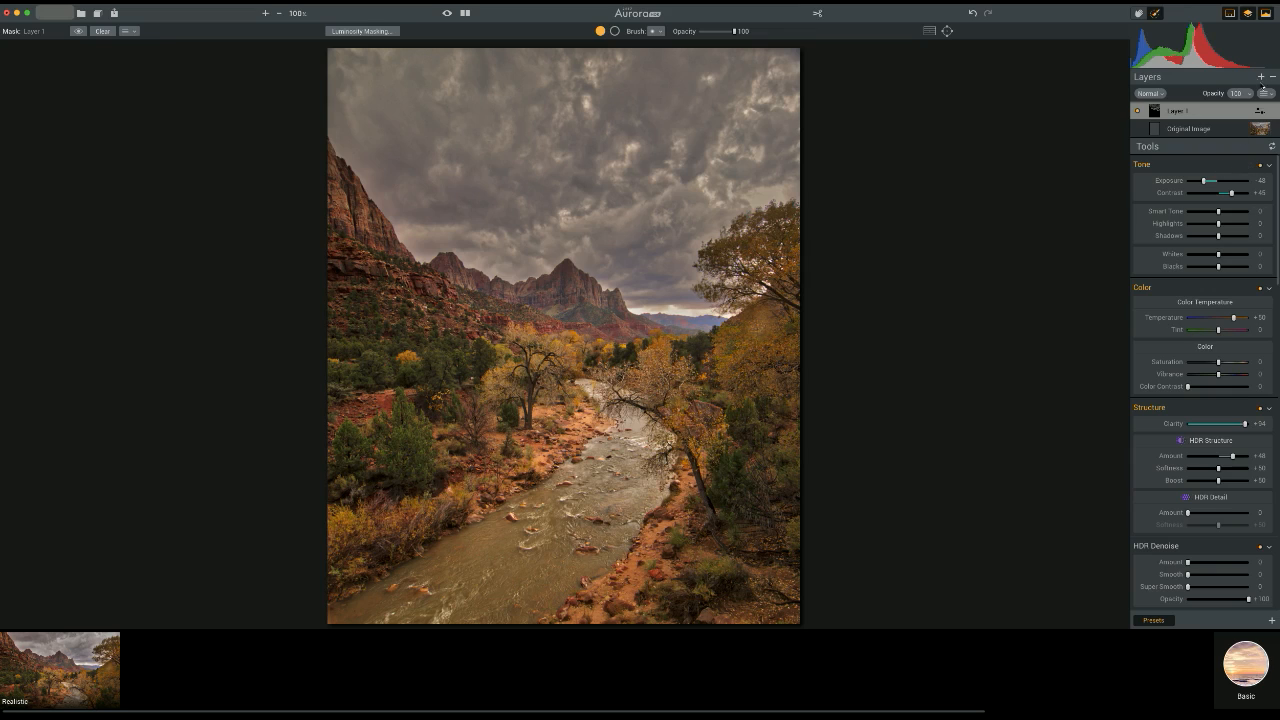
left_click(1261, 76)
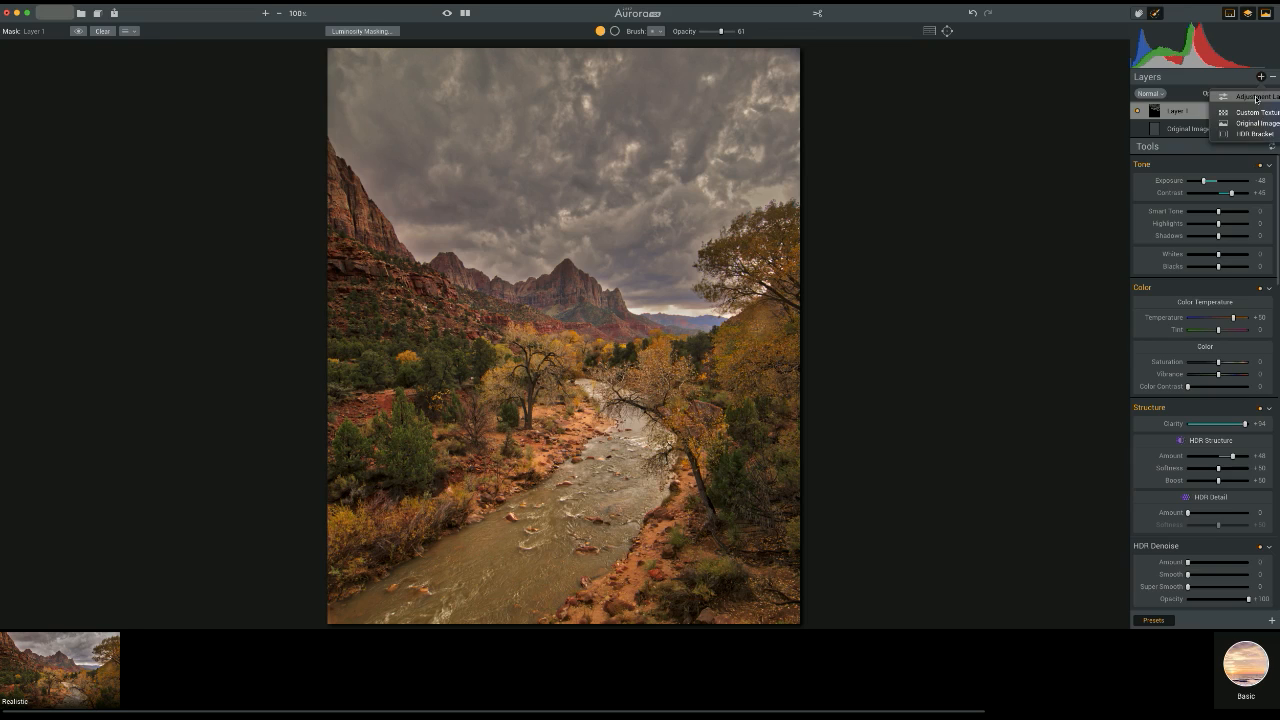
left_click(1256, 97)
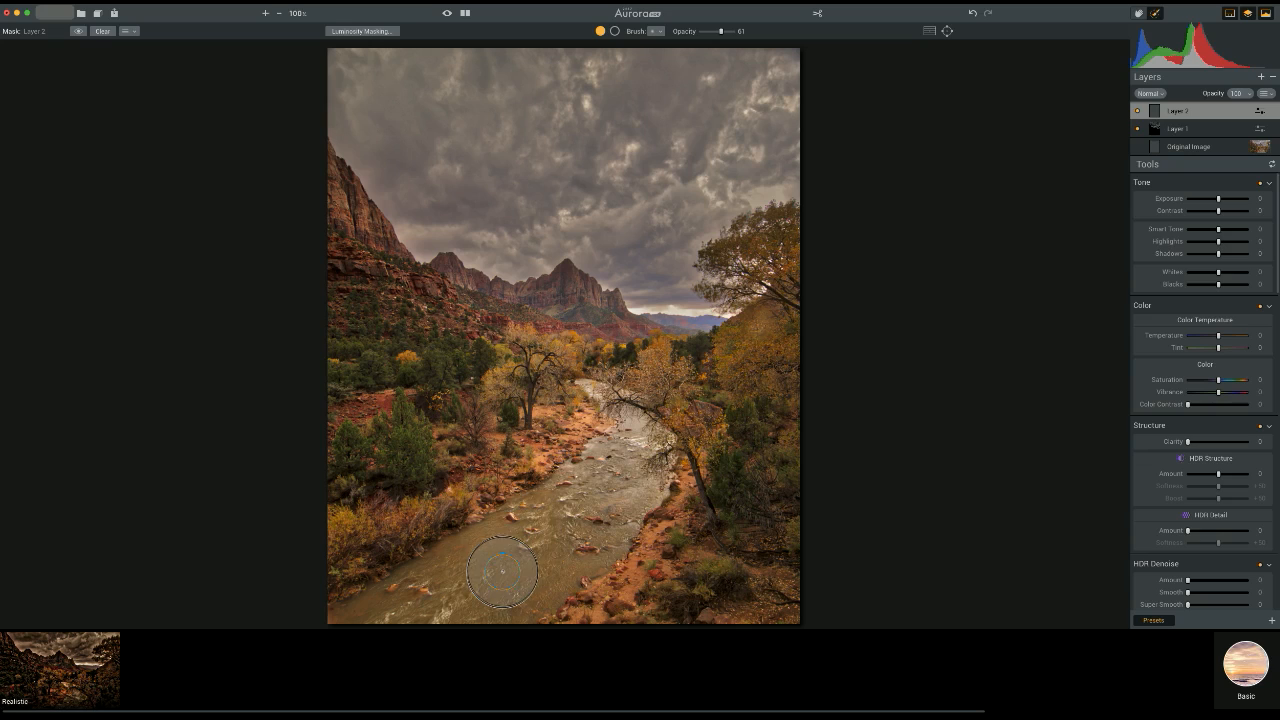
Step: Paint Layer 2's mask over the whole river with the brush at 61 opacity, checking the coverage with the mask overlay
left_click(660, 32)
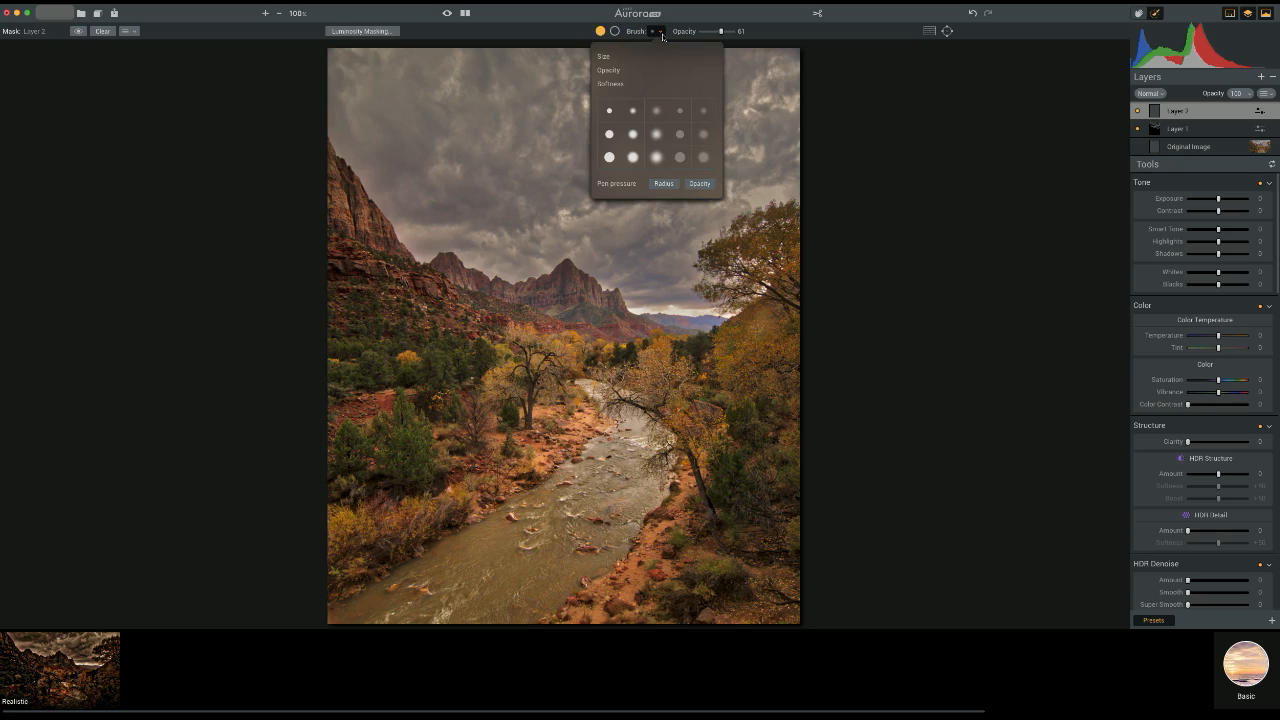
left_click(662, 36)
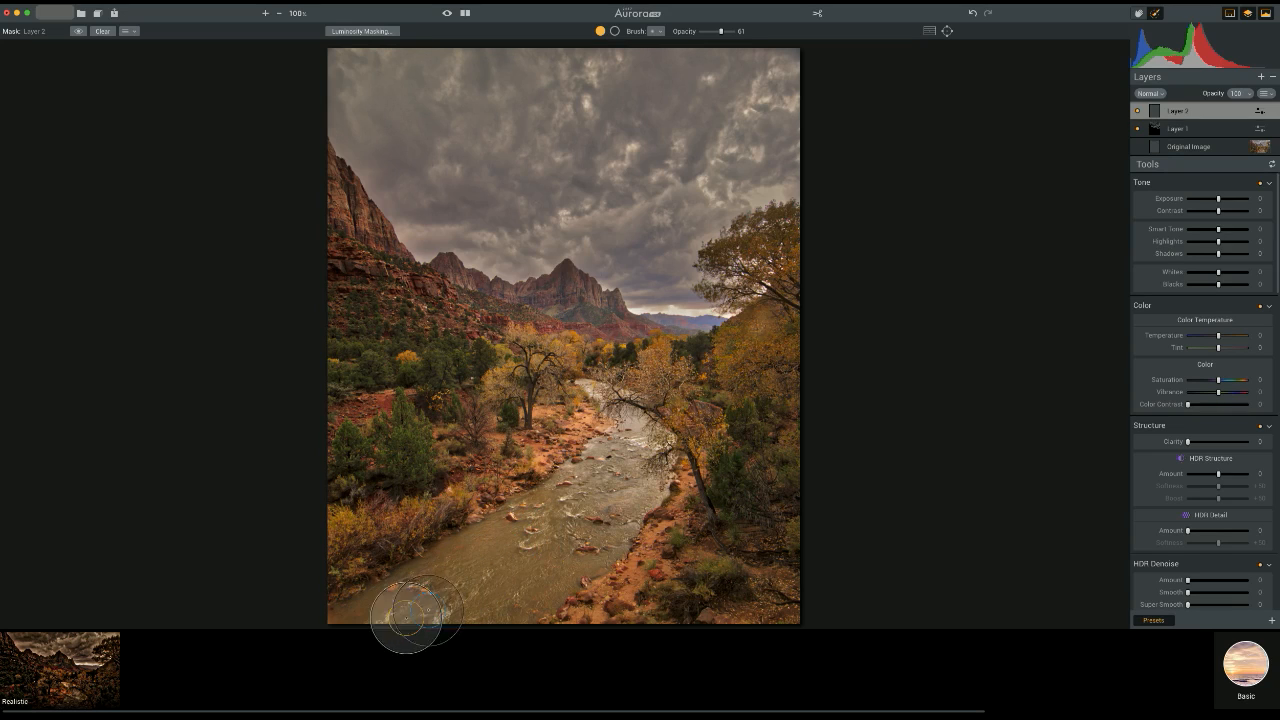
left_click_drag(538, 573, 531, 582)
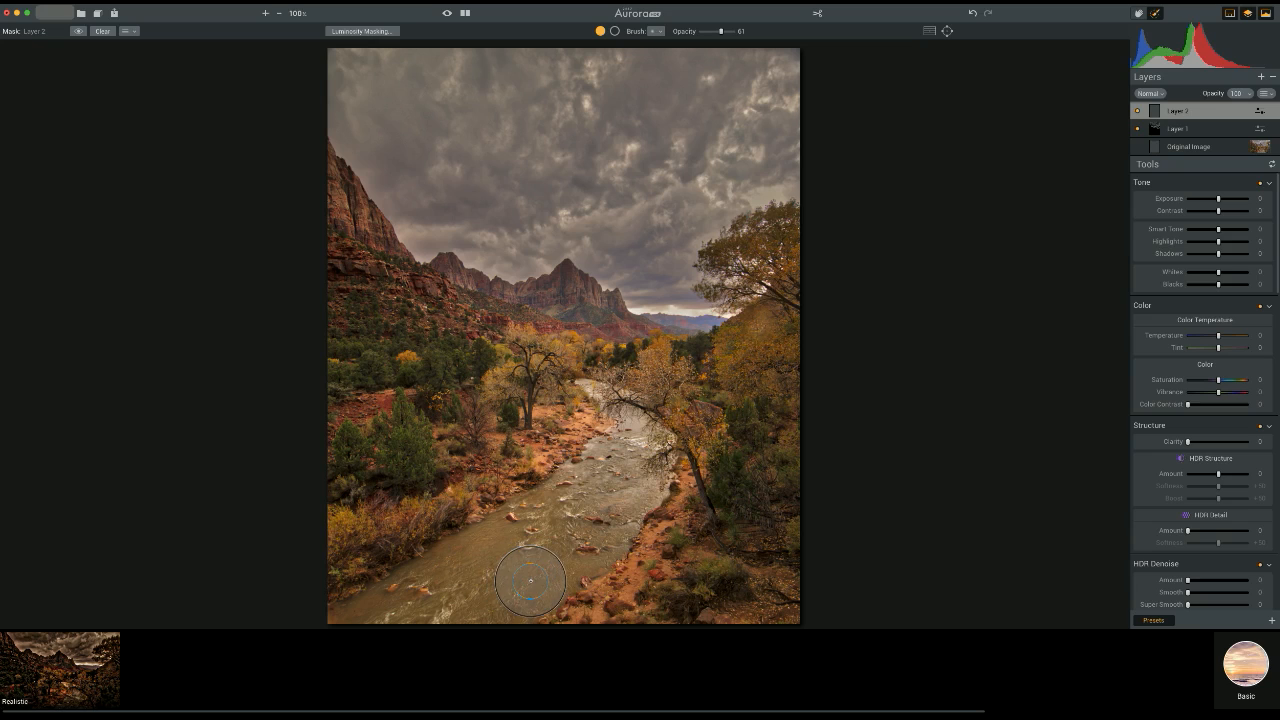
left_click(76, 31)
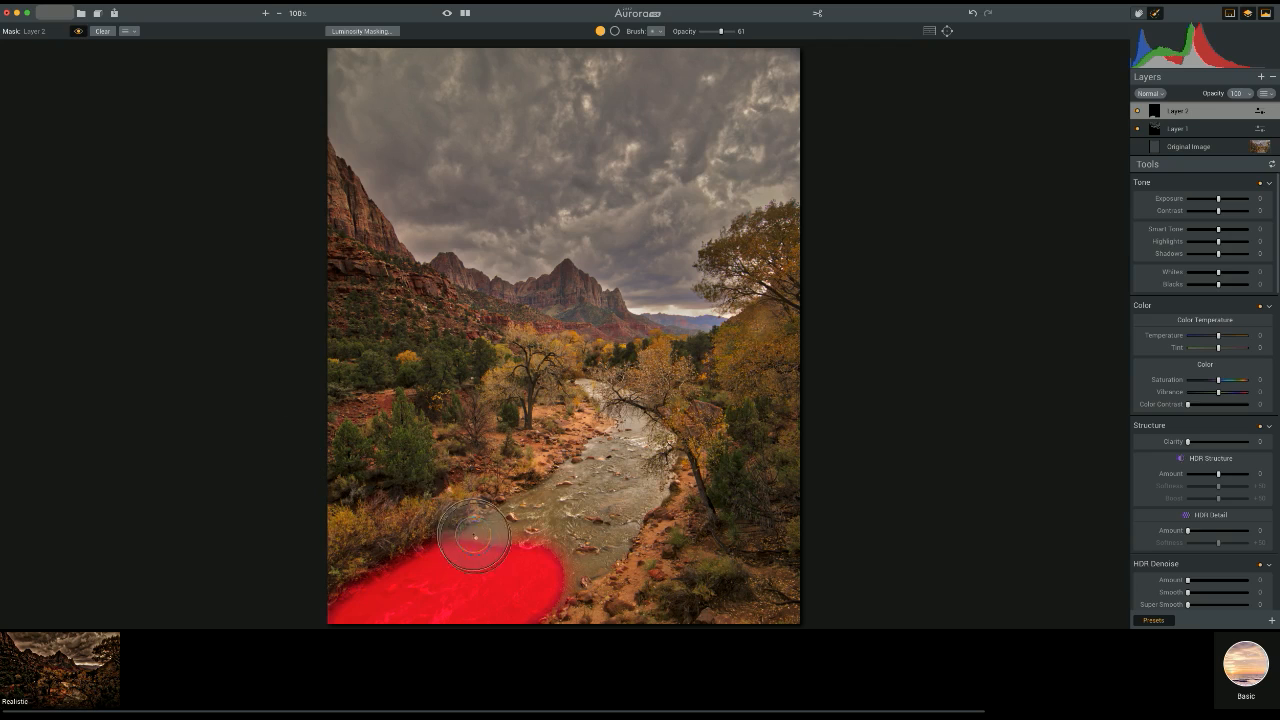
mouse_move(491, 545)
left_mouse_down()
mouse_move(603, 476)
mouse_move(625, 445)
mouse_move(586, 514)
mouse_move(557, 528)
mouse_move(551, 551)
mouse_move(570, 565)
mouse_move(640, 487)
mouse_move(652, 451)
mouse_move(586, 384)
mouse_move(641, 404)
mouse_move(622, 427)
mouse_move(670, 441)
left_mouse_up()
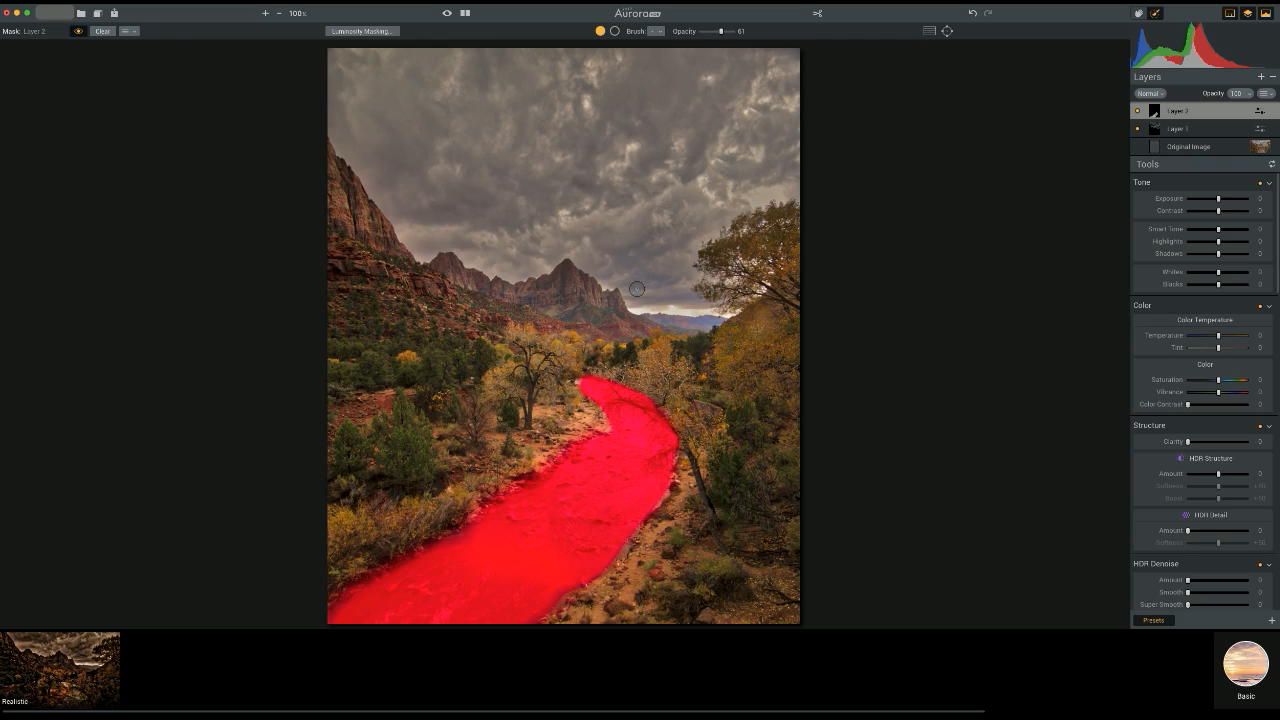
left_click(78, 32)
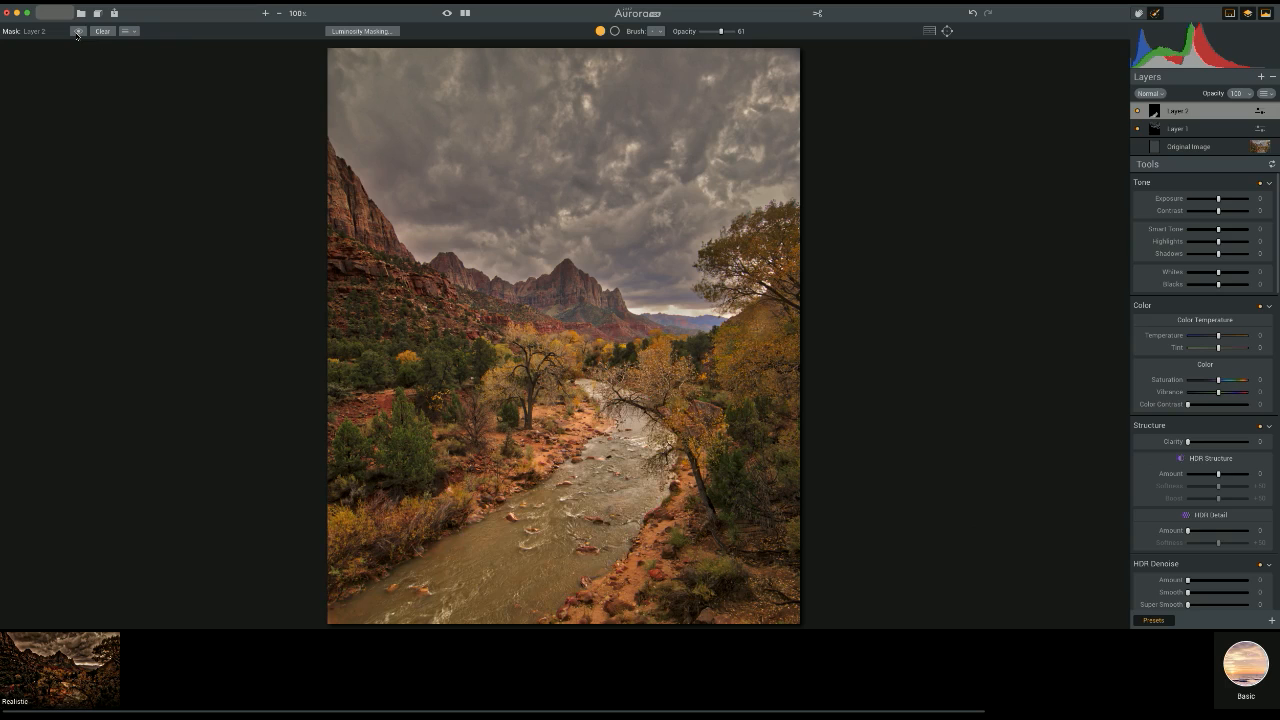
Step: Brighten the masked river on Layer 2 by setting exposure to +23 and contrast to +30
left_click(1234, 199)
left_click_drag(1234, 201, 1226, 201)
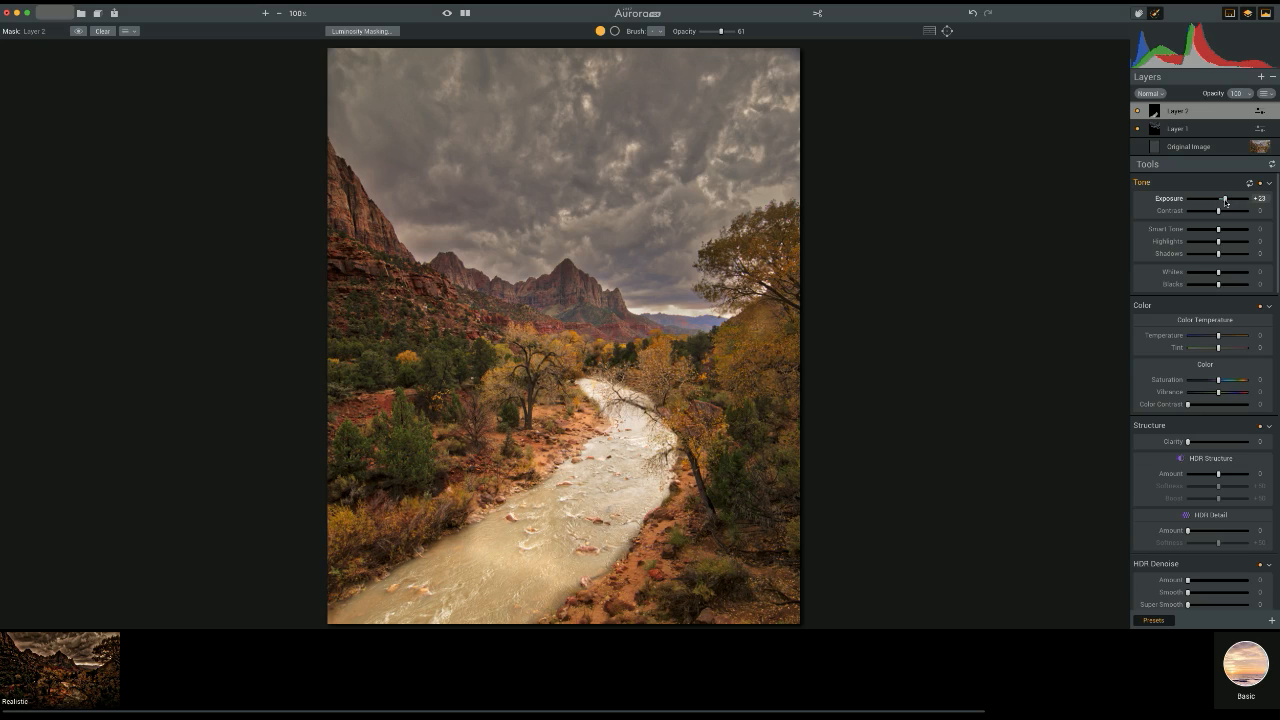
left_click(1227, 211)
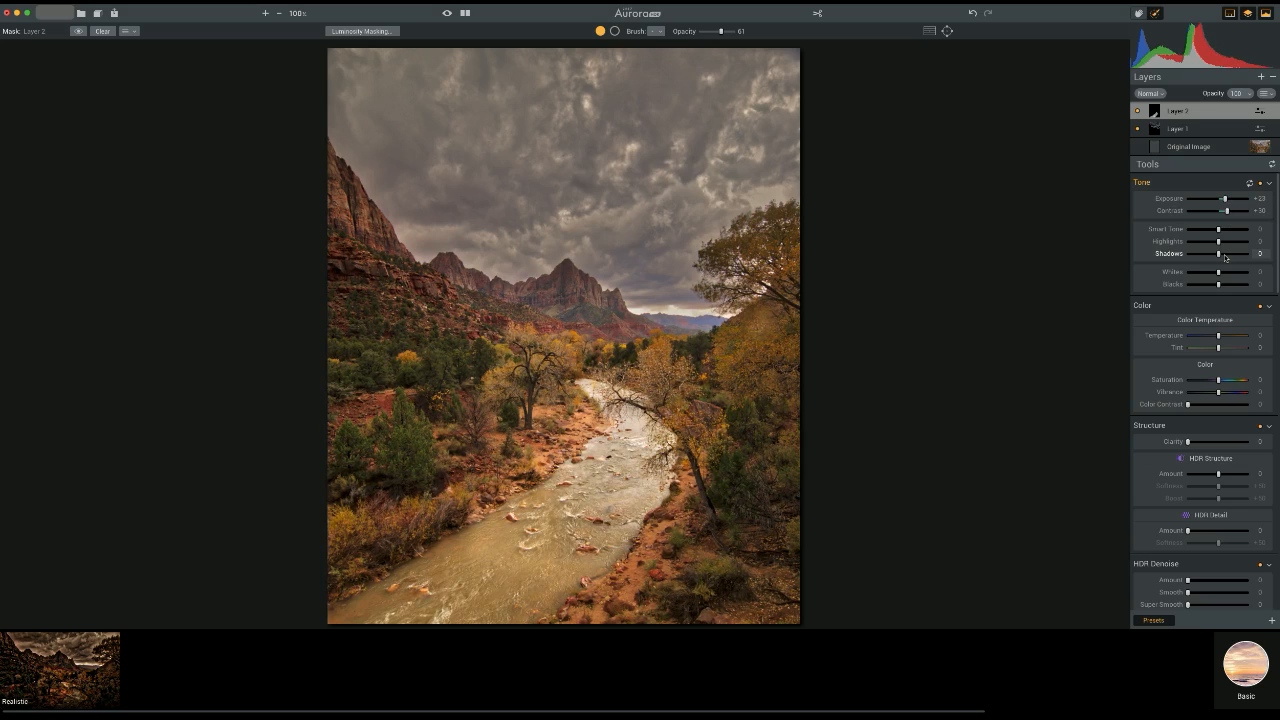
Step: Set Layer 2's saturation to -54 and vibrance to +44 to neutralize the river's brown color
scroll(1225, 257, "down", 2)
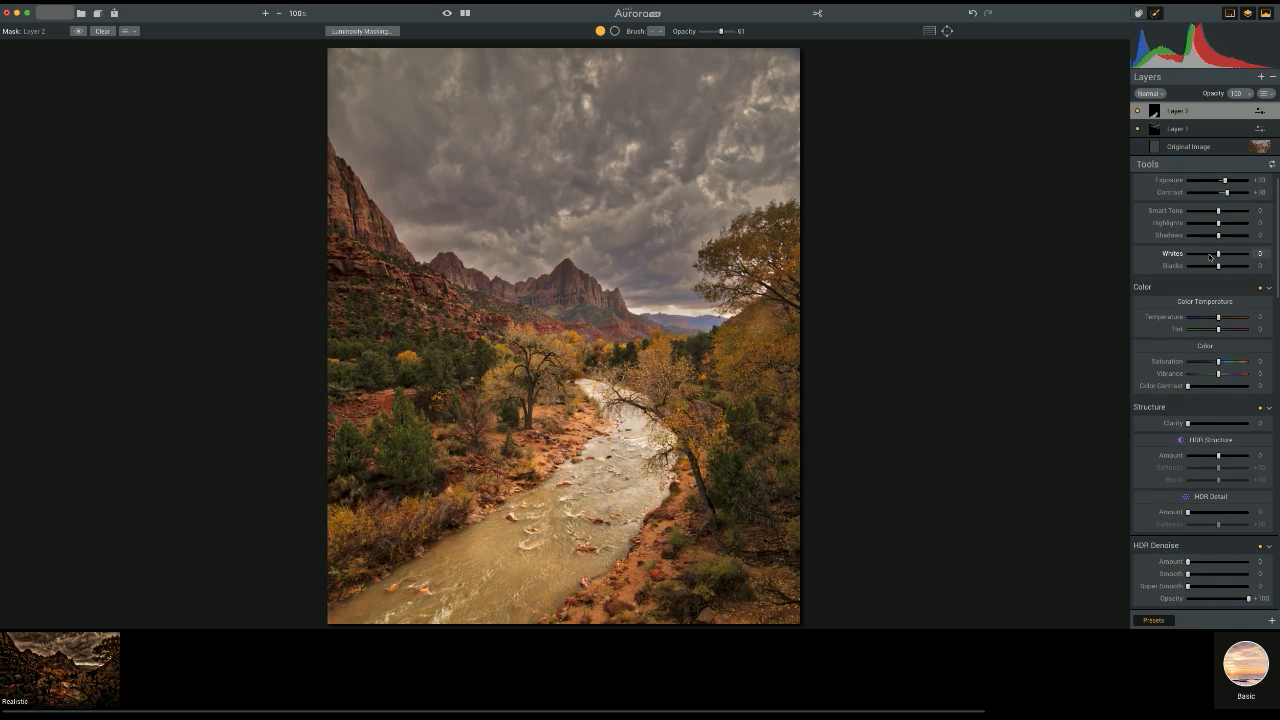
scroll(1210, 257, "down", 5)
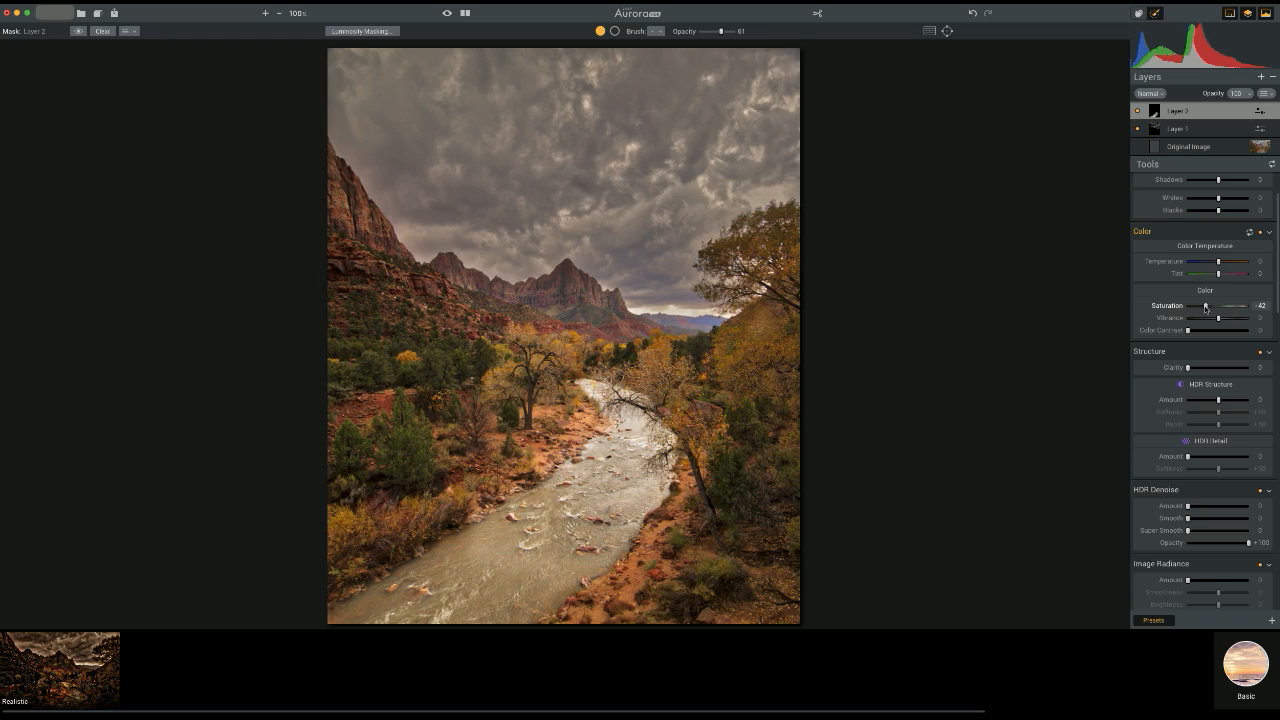
left_click_drag(1205, 307, 1201, 308)
left_click_drag(1219, 319, 1233, 320)
Step: Add a third adjustment layer and try a narrowed radial mask around the distant peak, inverting it with the overlay shown, and discard the mask
left_click(1261, 77)
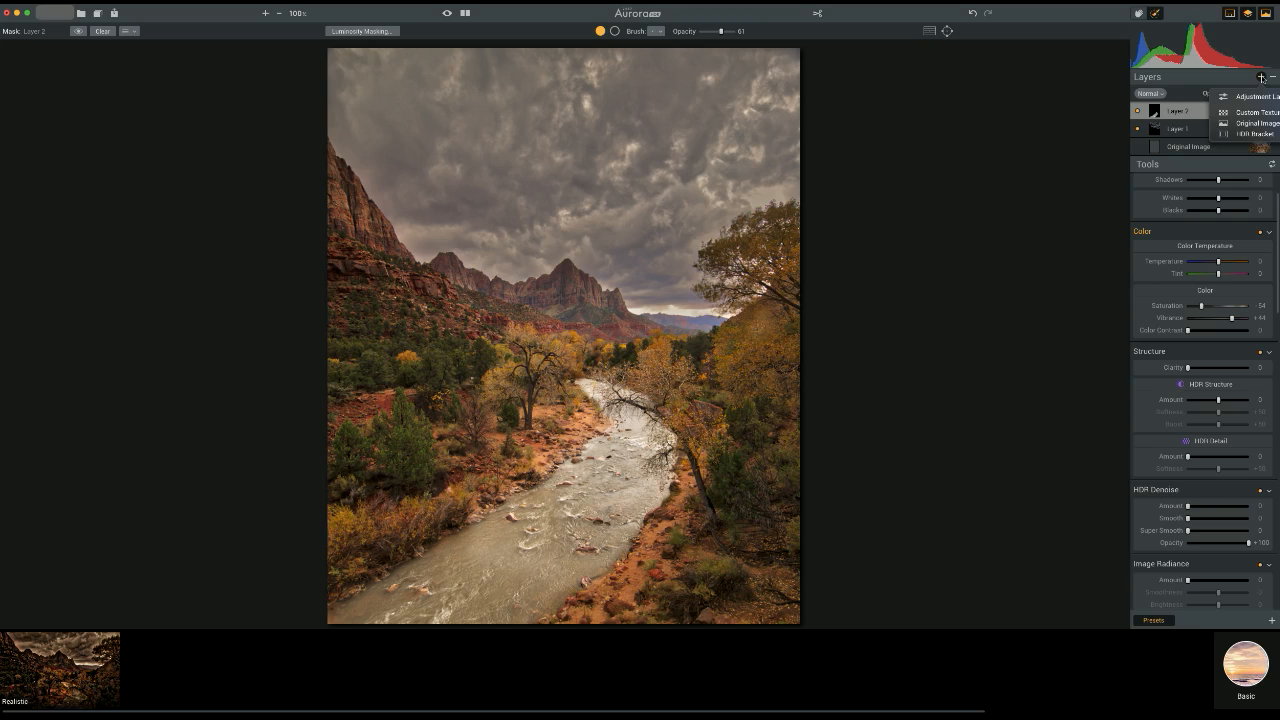
left_click(1255, 97)
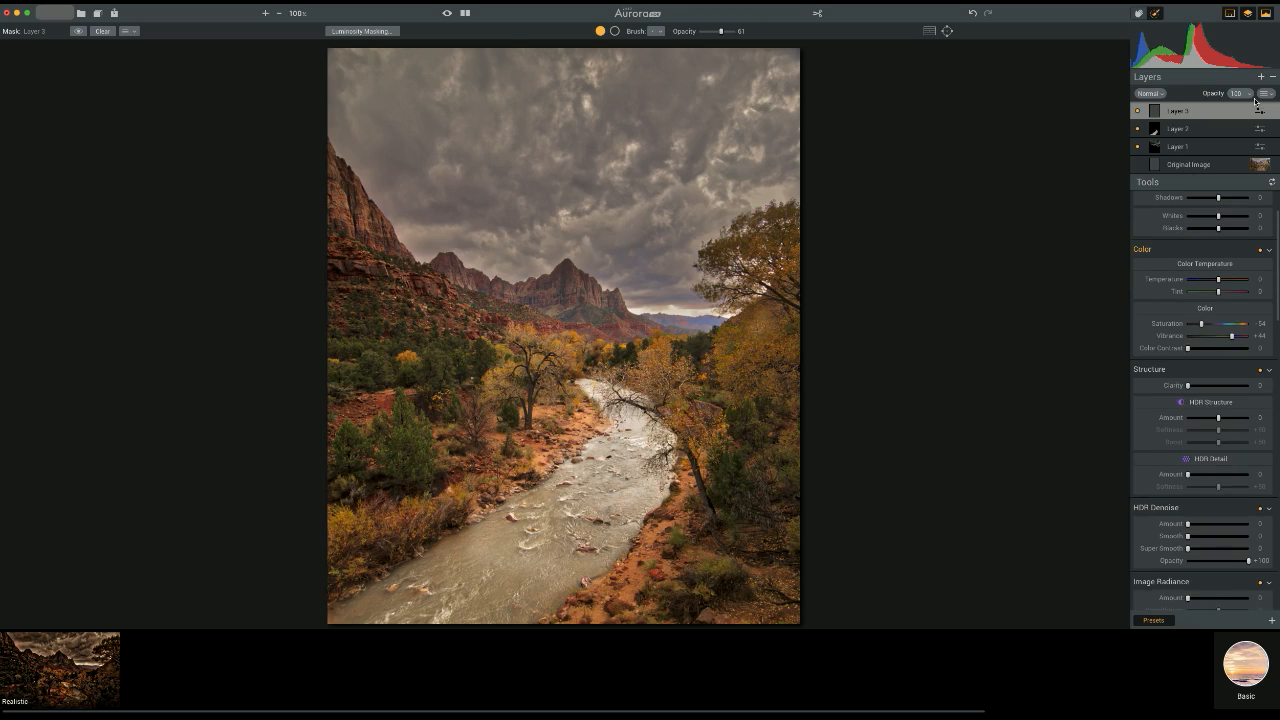
left_click(947, 32)
mouse_move(588, 198)
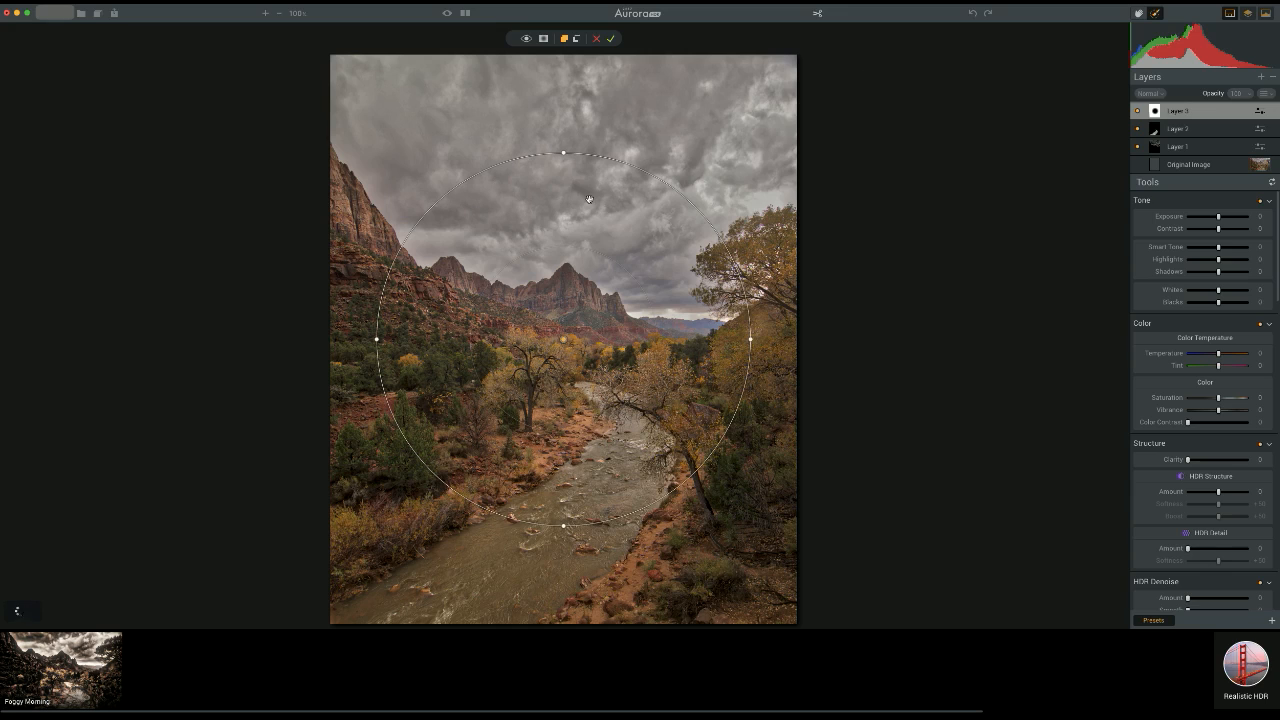
left_click_drag(377, 340, 418, 340)
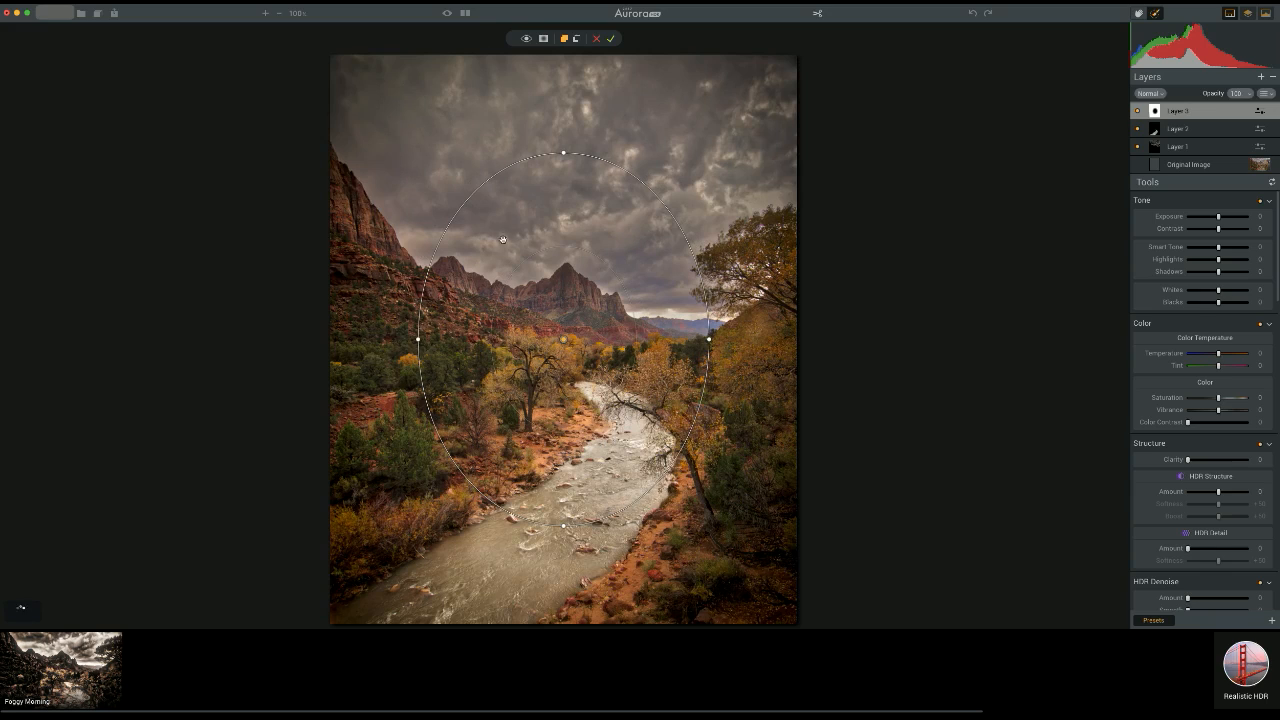
left_click_drag(563, 153, 563, 178)
left_click(524, 39)
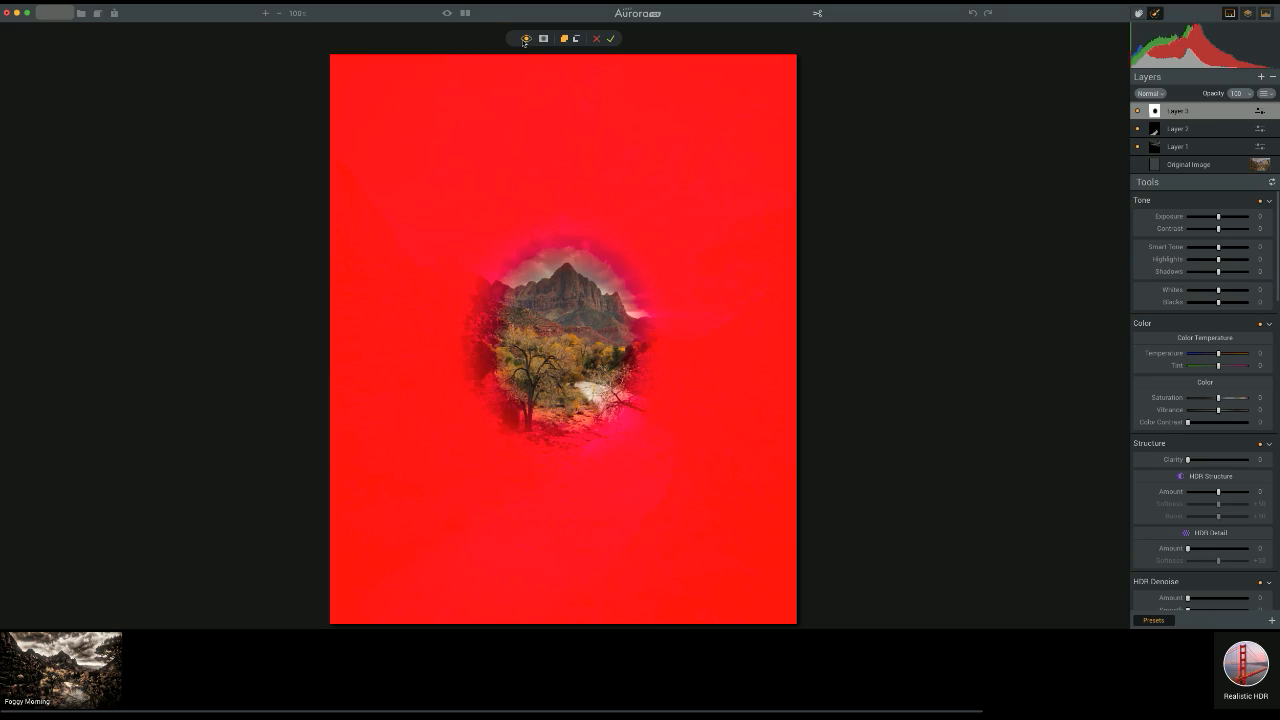
left_click(542, 39)
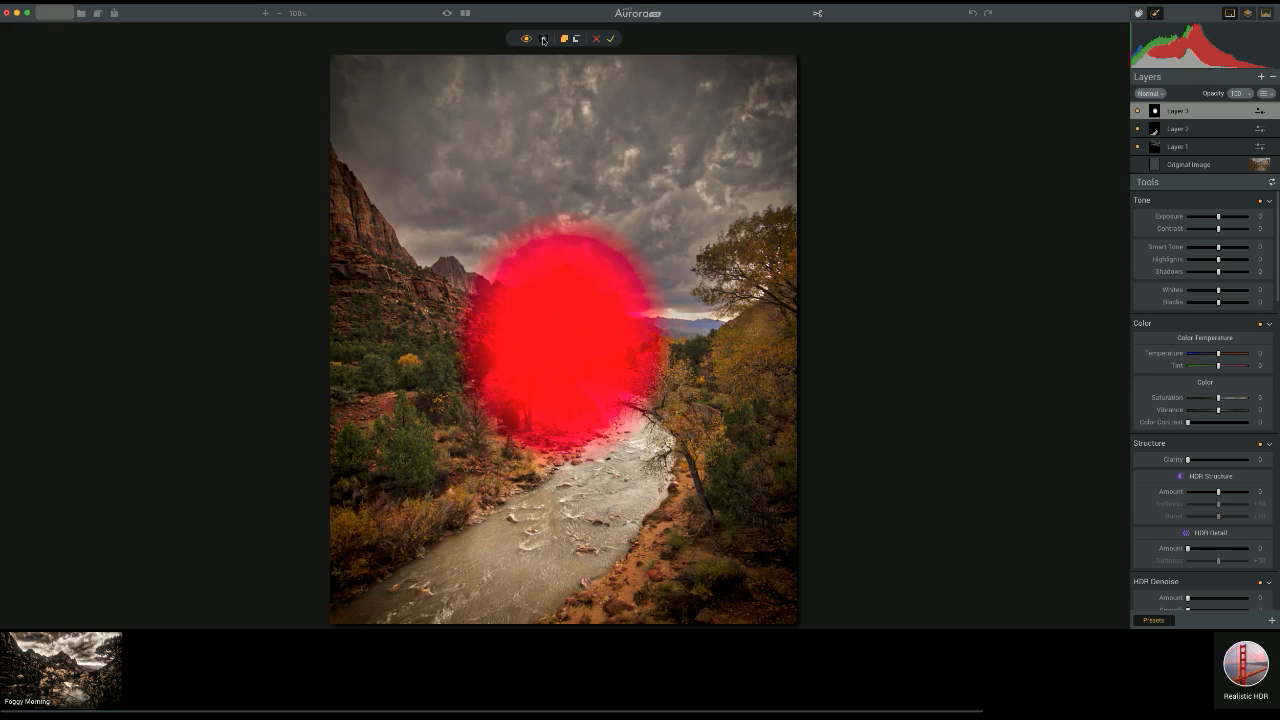
left_click(595, 40)
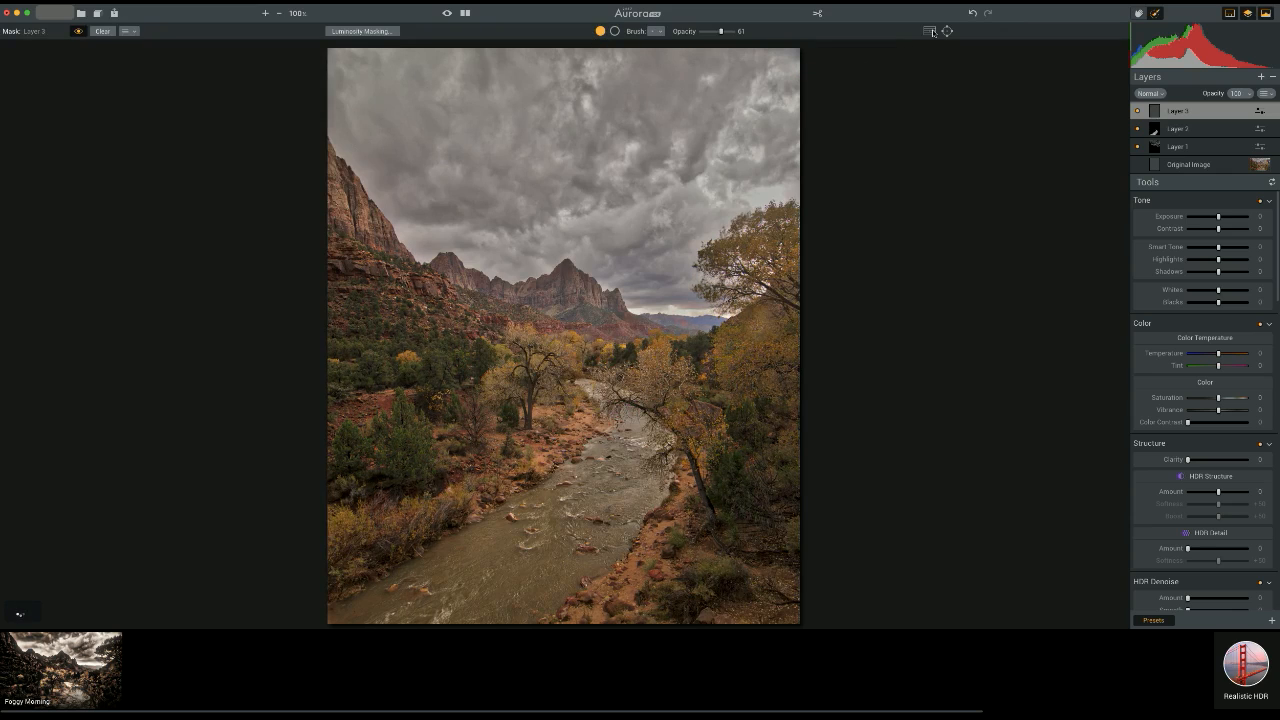
Step: Try a gradient mask on Layer 3 at the mountain line, flipping it to 359 degrees and widening its transition, and discard it
key("g")
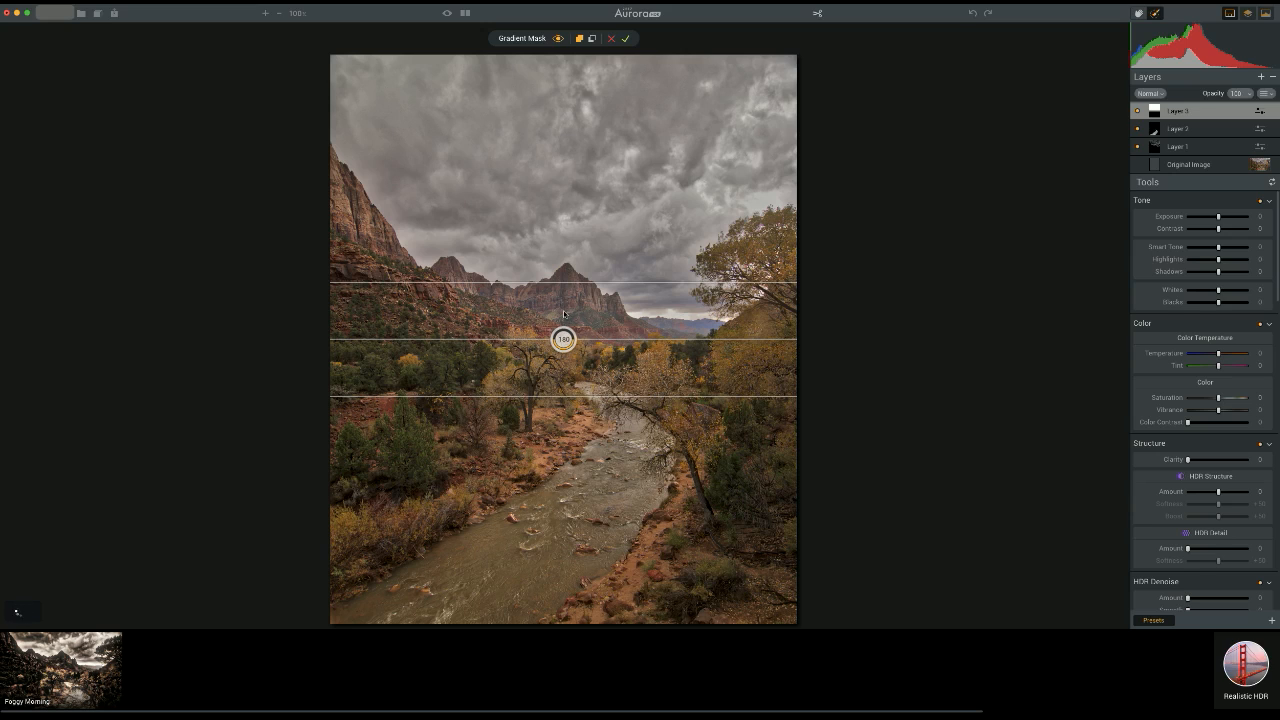
left_click_drag(563, 293, 559, 293)
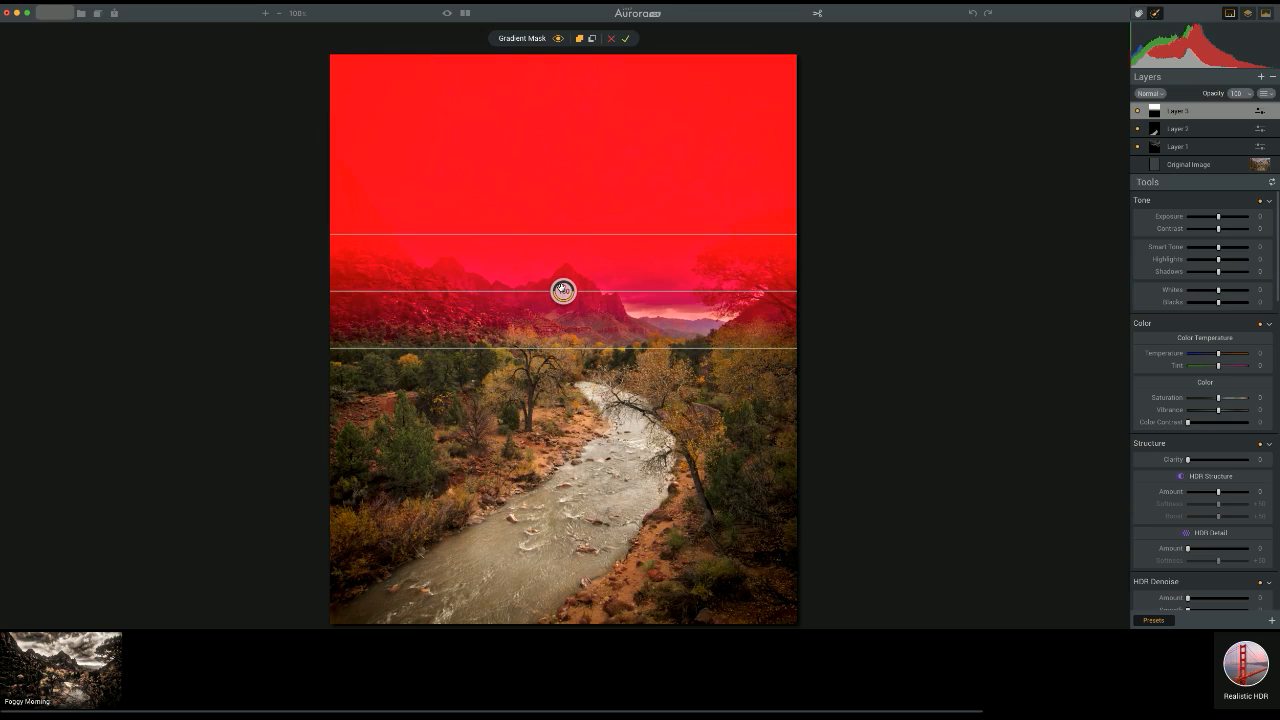
left_click_drag(561, 290, 599, 285)
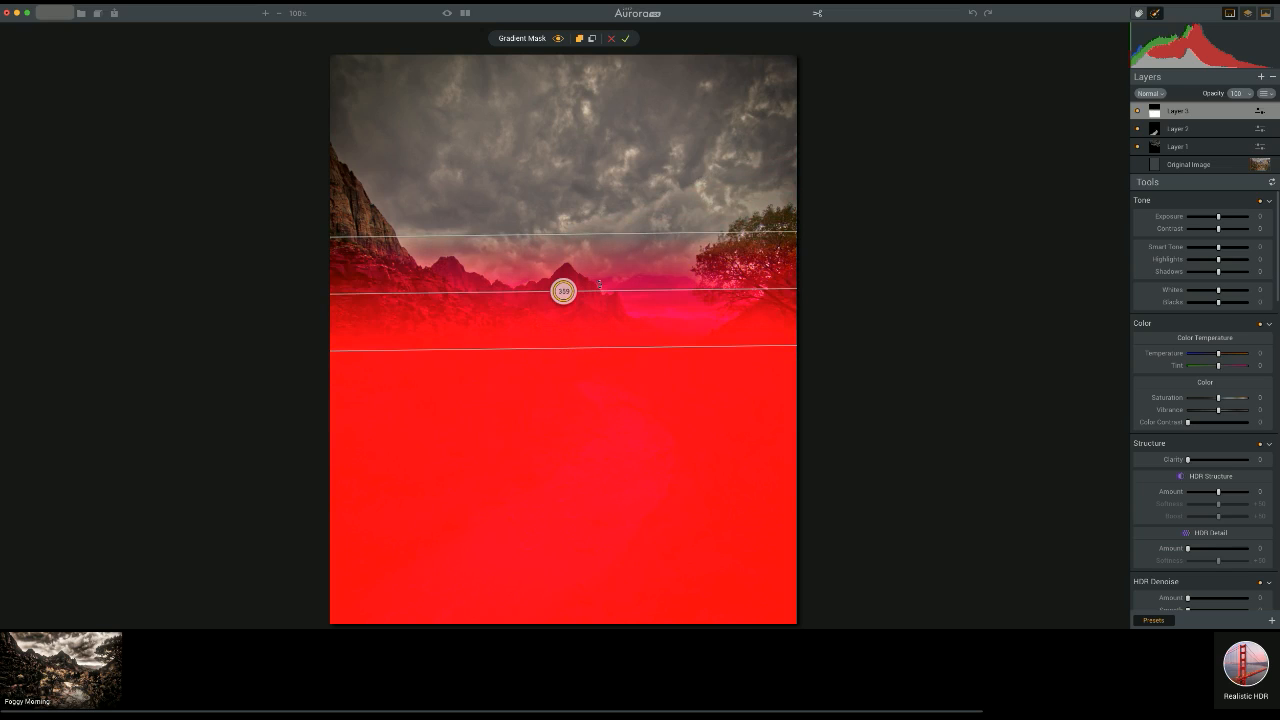
left_click_drag(574, 234, 576, 176)
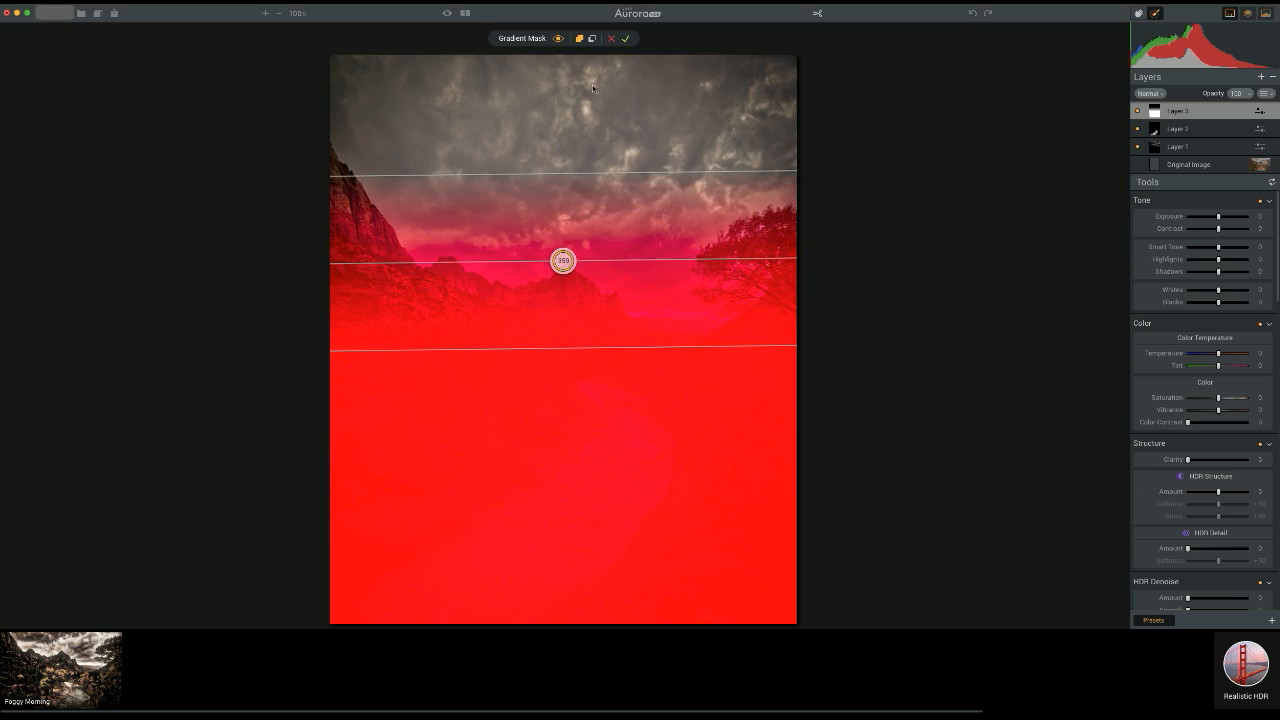
left_click(613, 40)
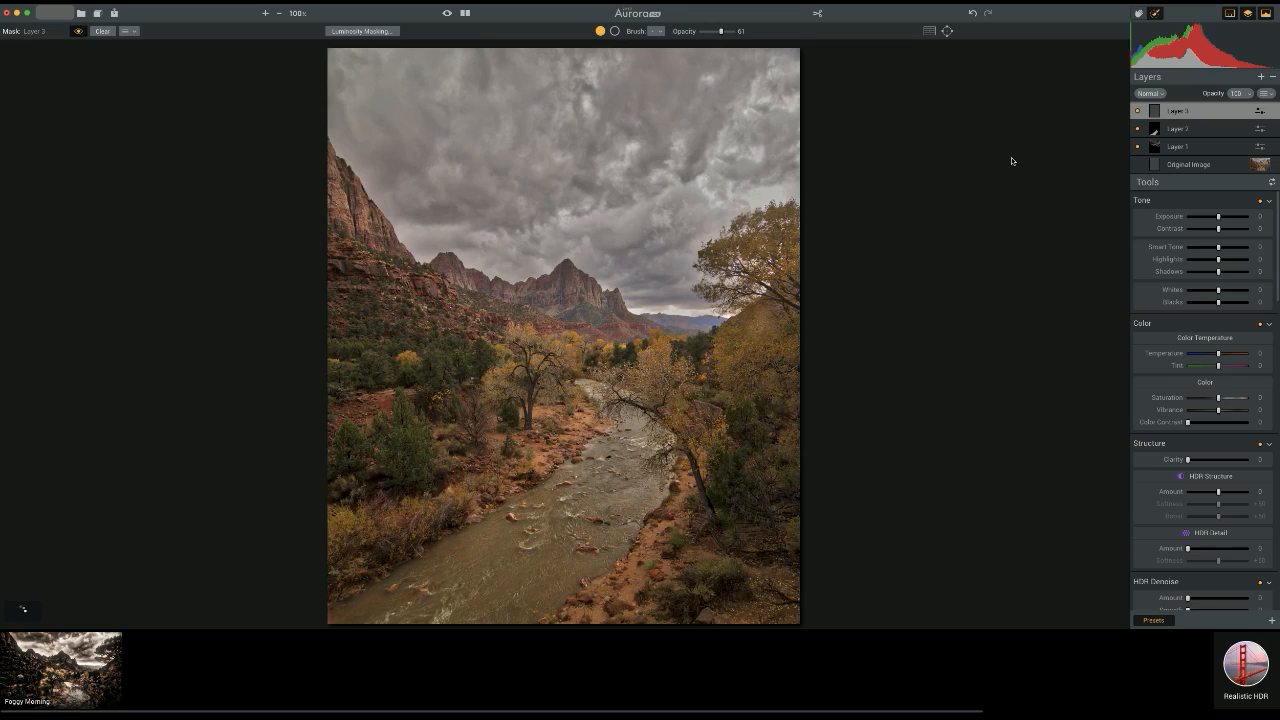
Step: On the original image, apply a dark vignette with size +67, feather +27 and inner light +28, and lower the exposure to -13
left_click(1205, 150)
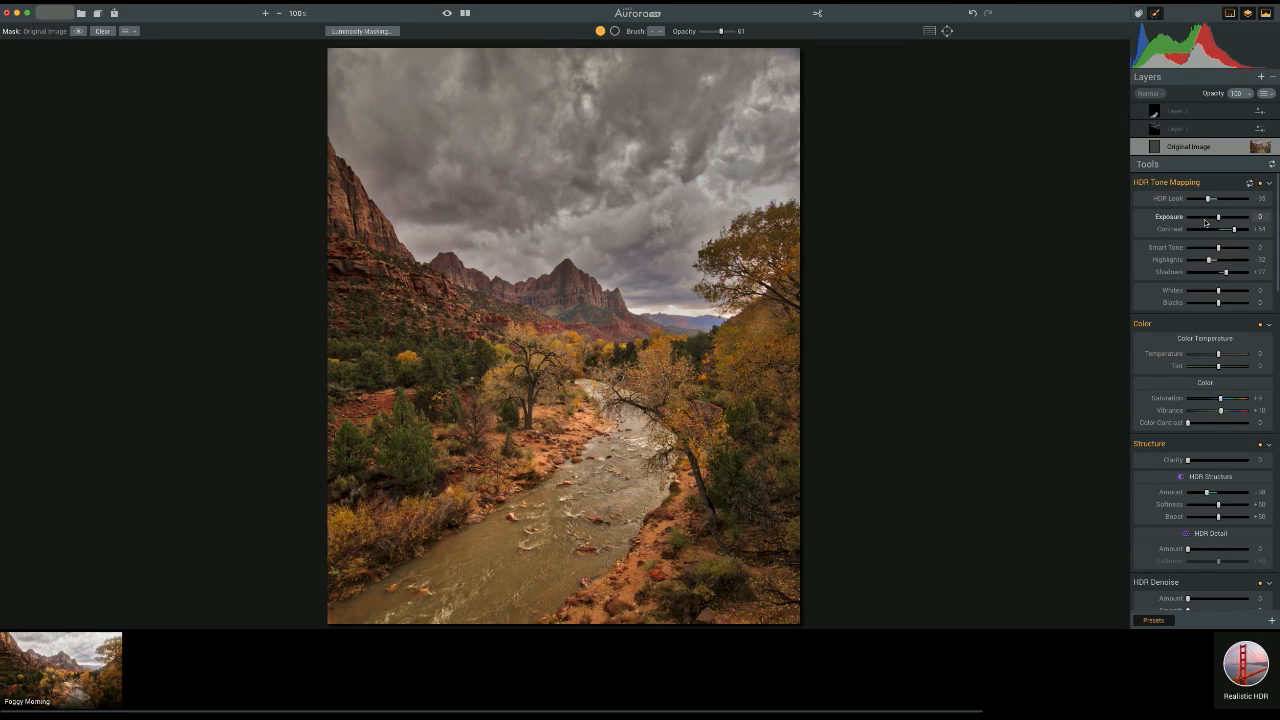
scroll(1205, 222, "down", 15)
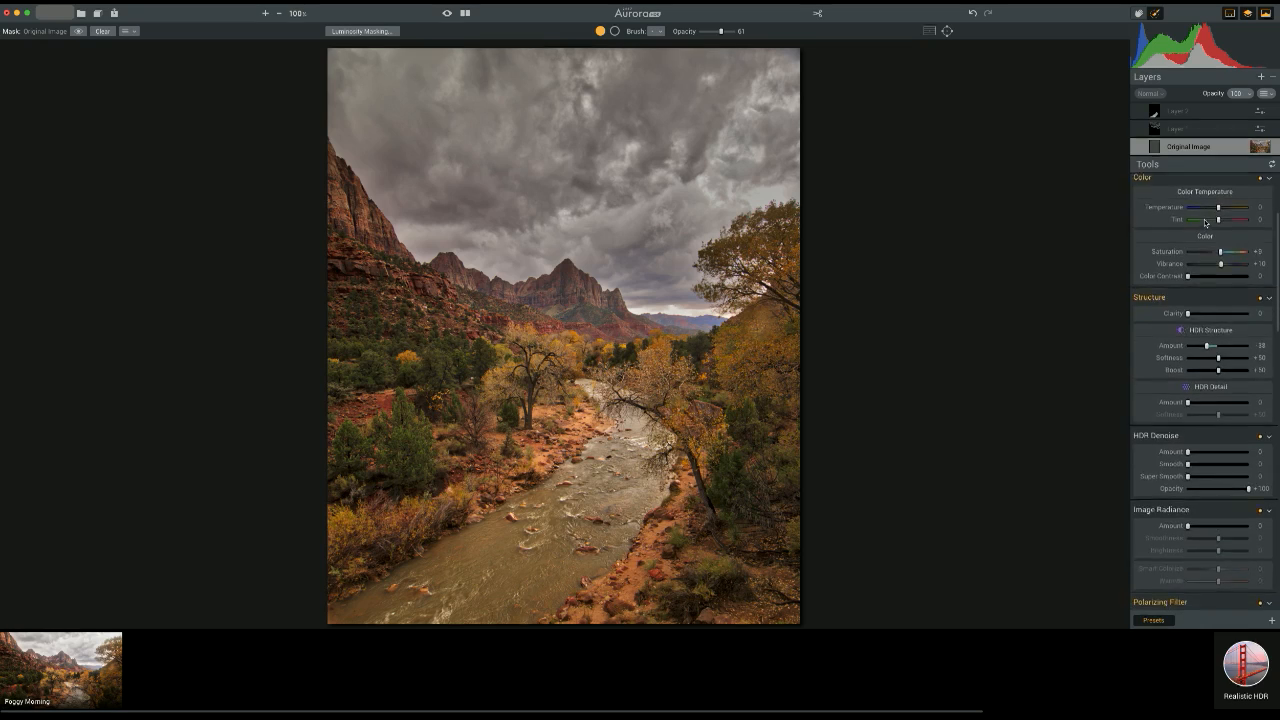
scroll(1205, 222, "down", 15)
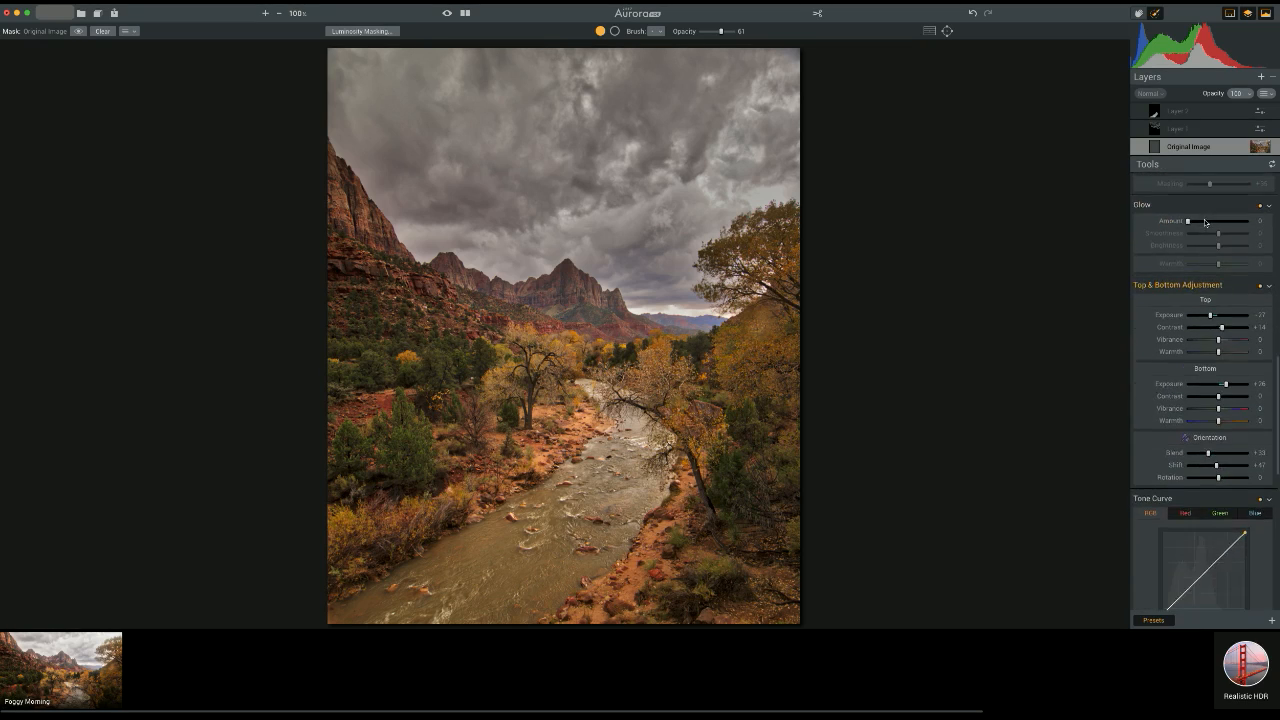
scroll(1205, 222, "up", 3)
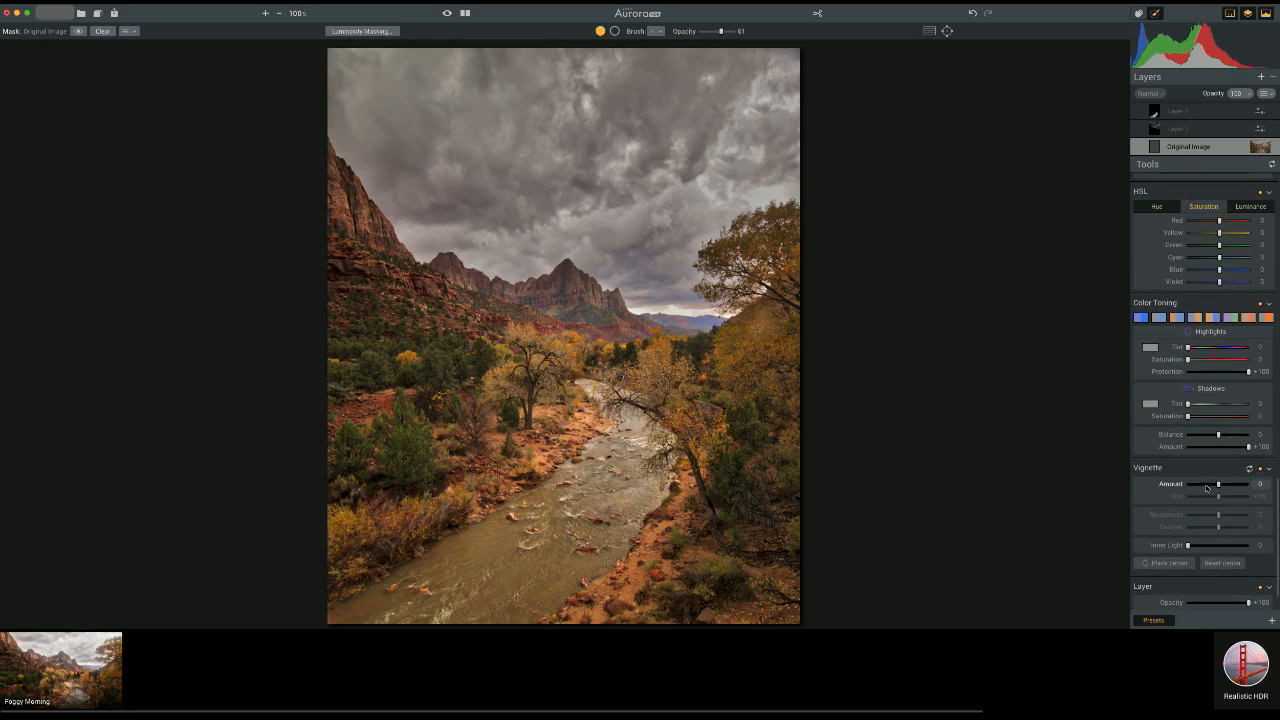
left_click(1205, 485)
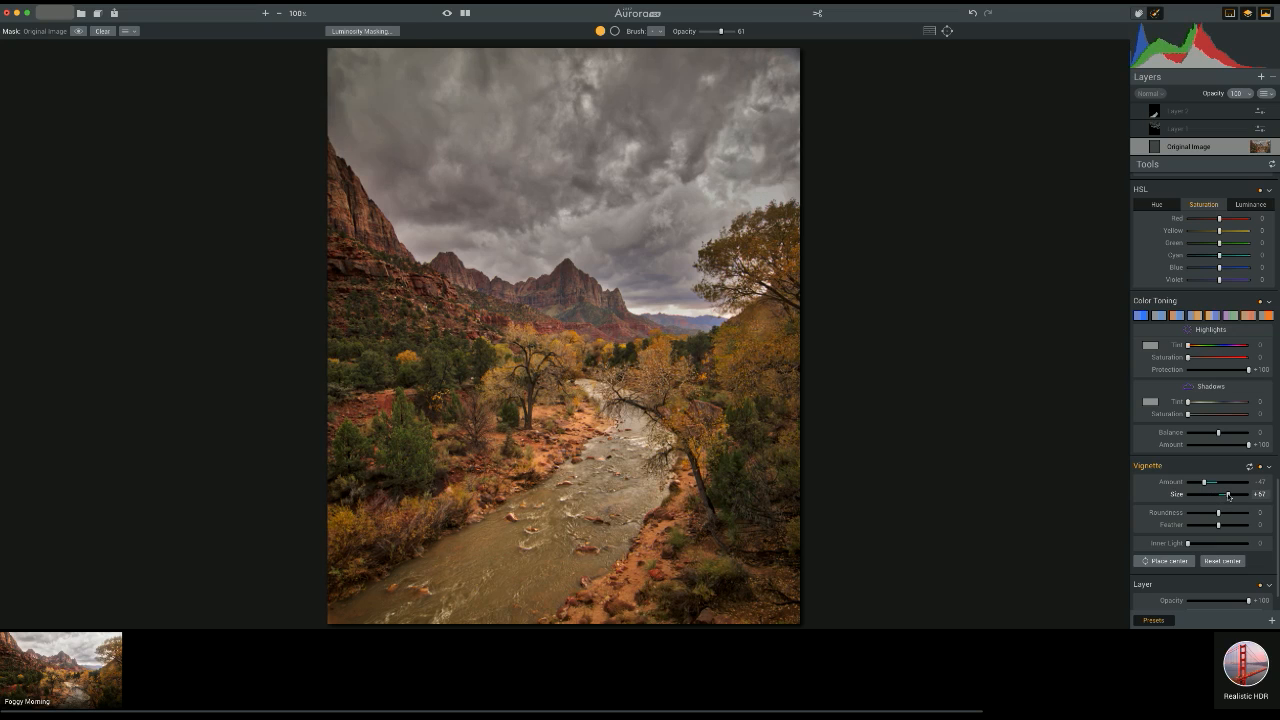
left_click_drag(1205, 484, 1201, 485)
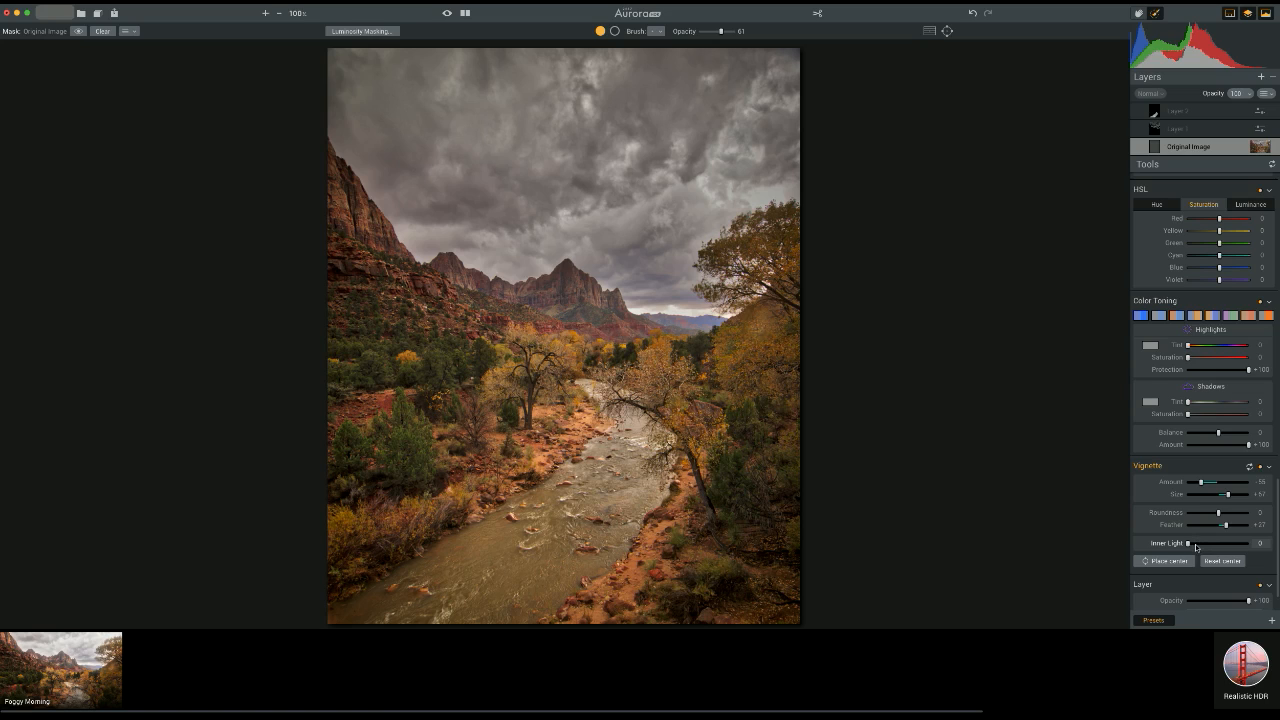
left_click_drag(1188, 545, 1205, 546)
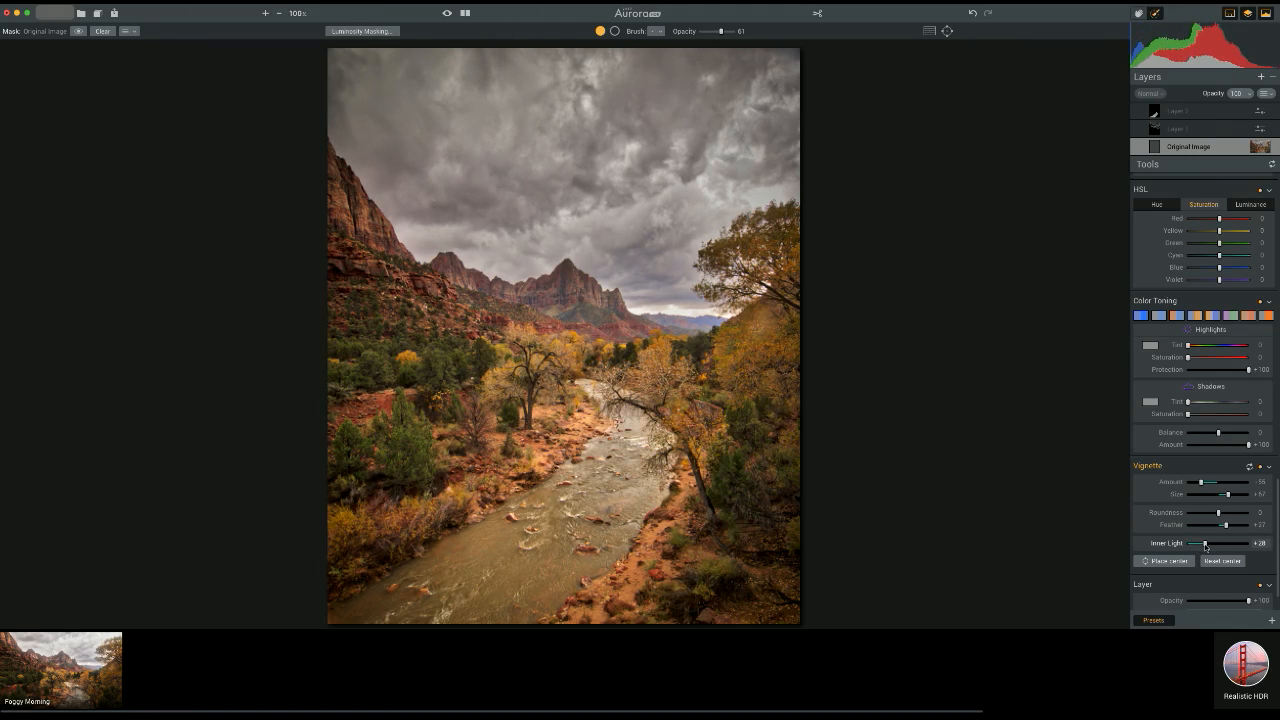
left_click_drag(1201, 483, 1197, 485)
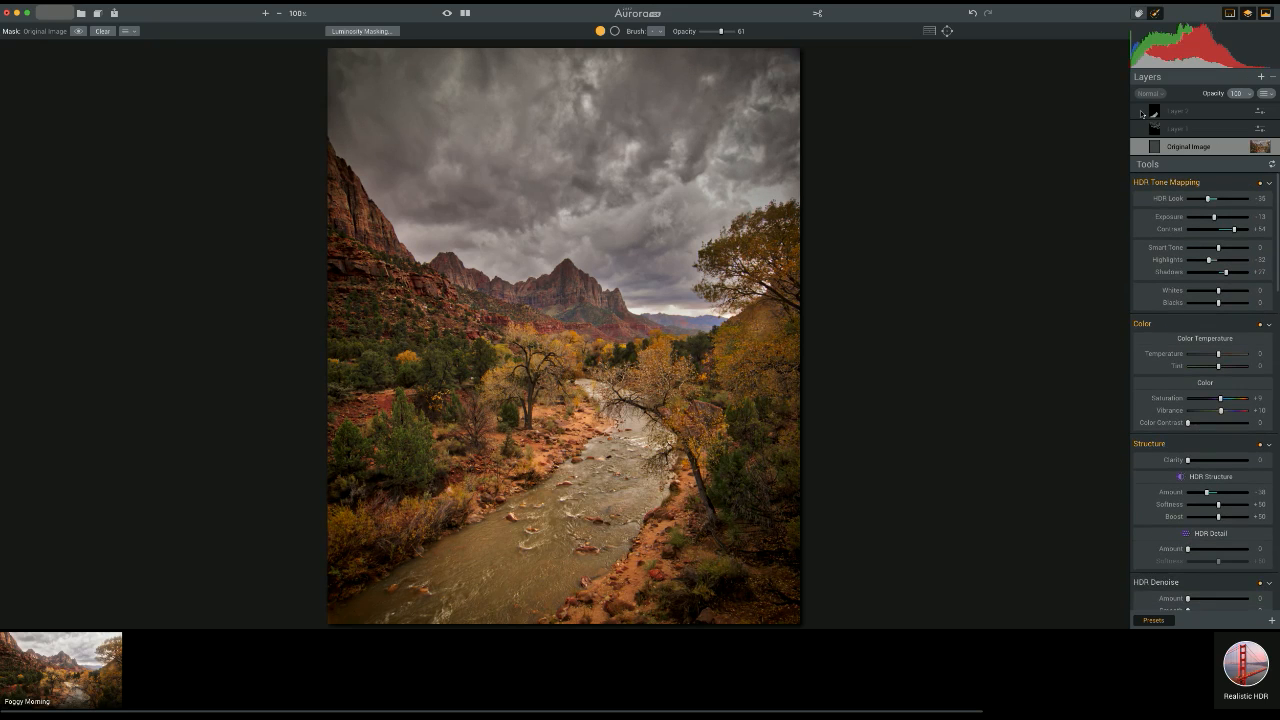
Step: Select Layer 2 and compare the edited photo with the original in a side-by-side before and after view
left_click(1141, 113)
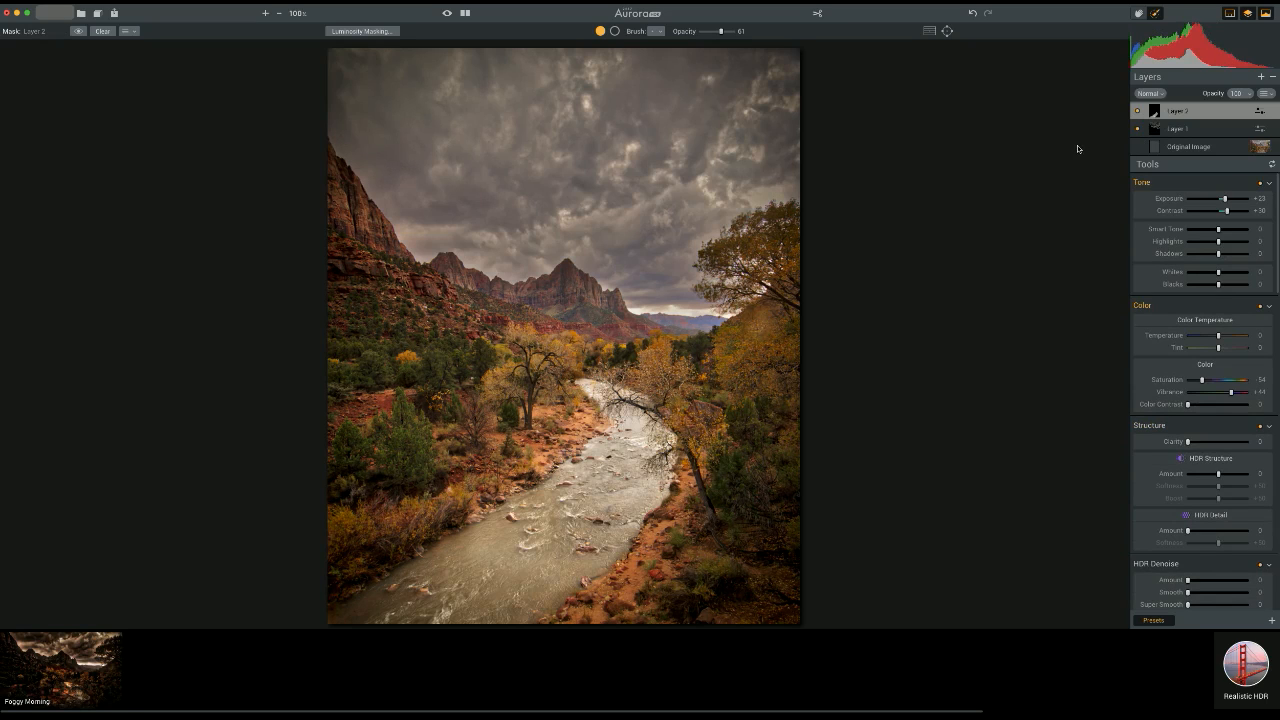
left_click(465, 13)
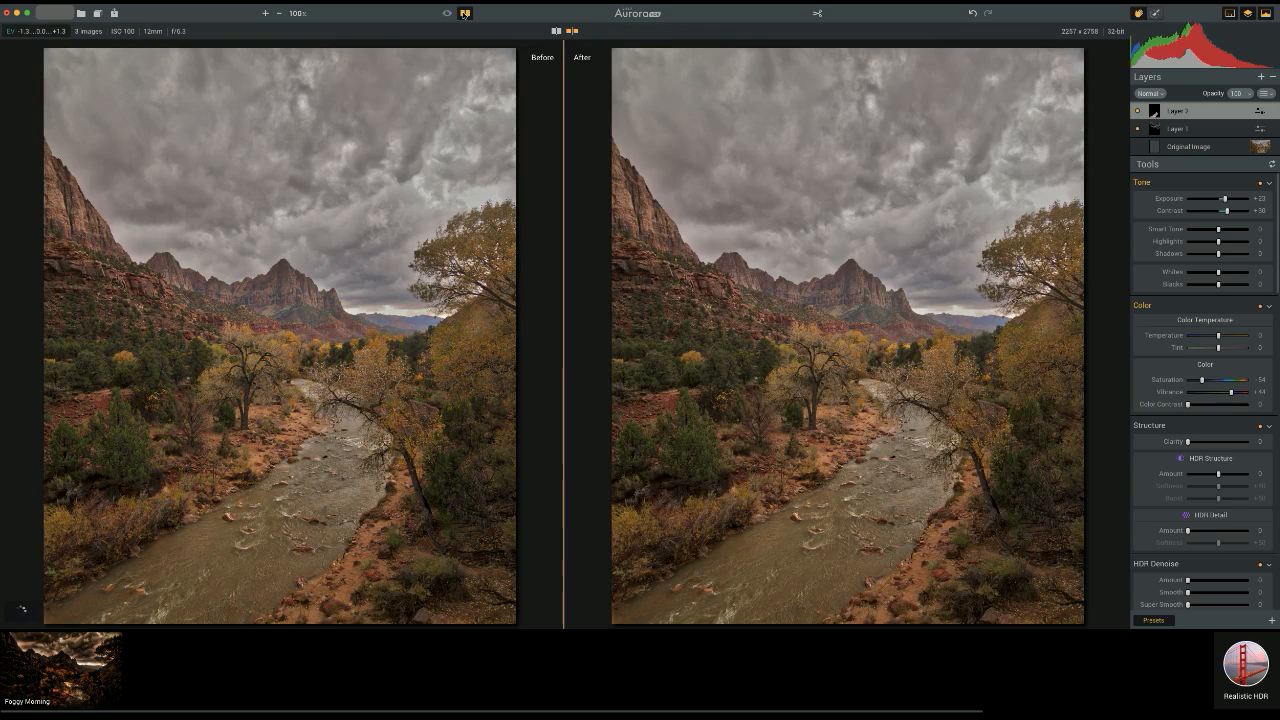